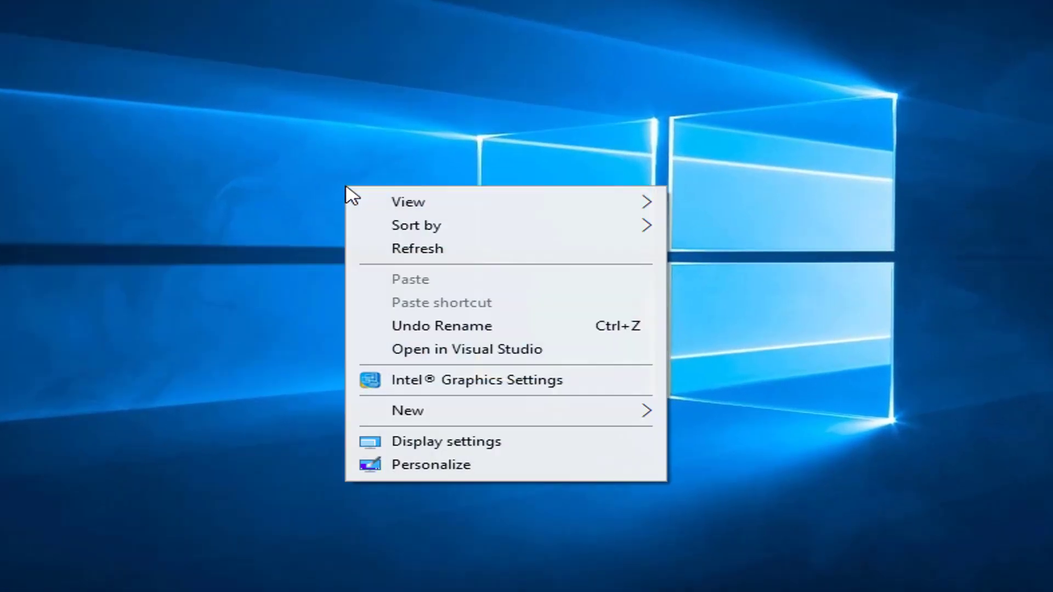
Step: Create a new desktop folder named 'Salf and Pepper Noise'
click(766, 40)
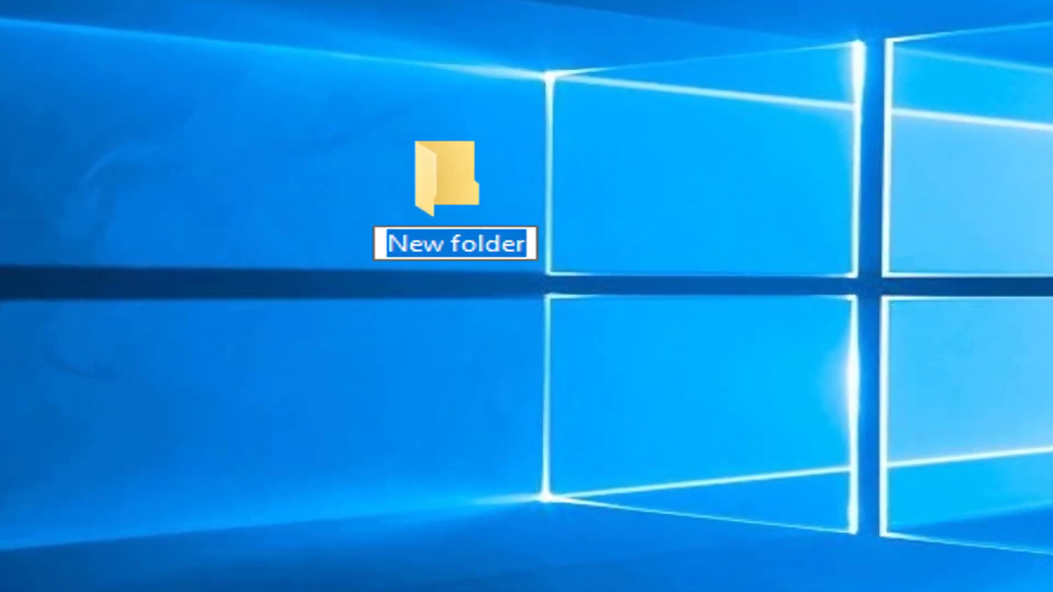
text(salf )
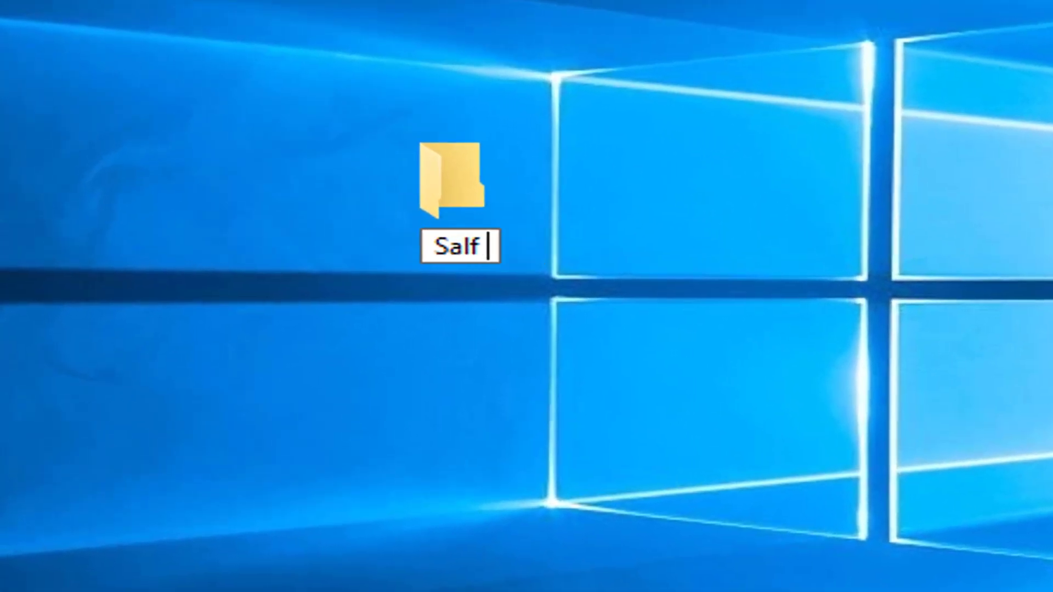
text(and Pep)
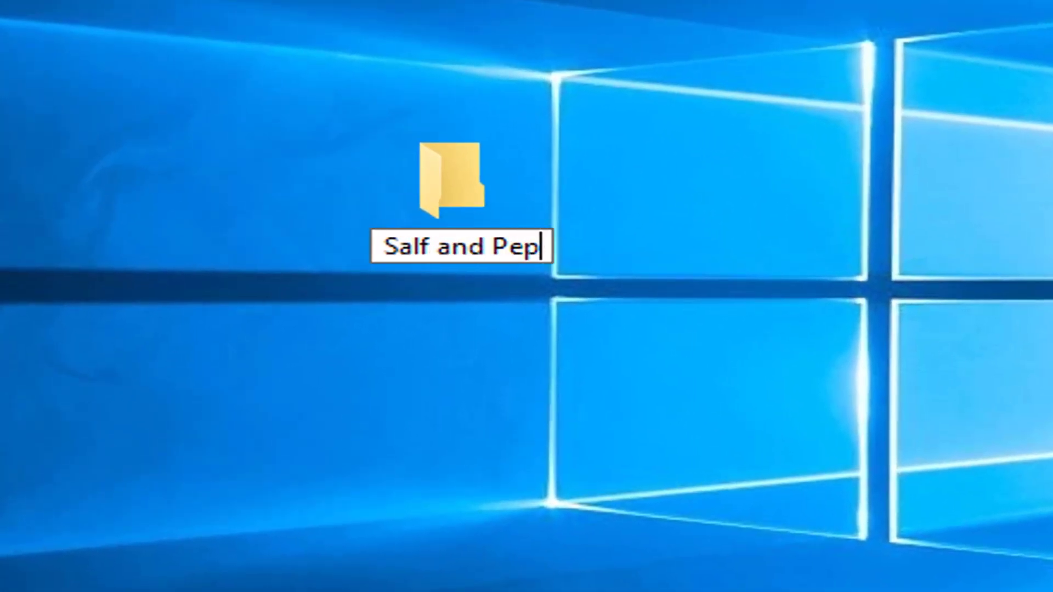
text(per Noise)
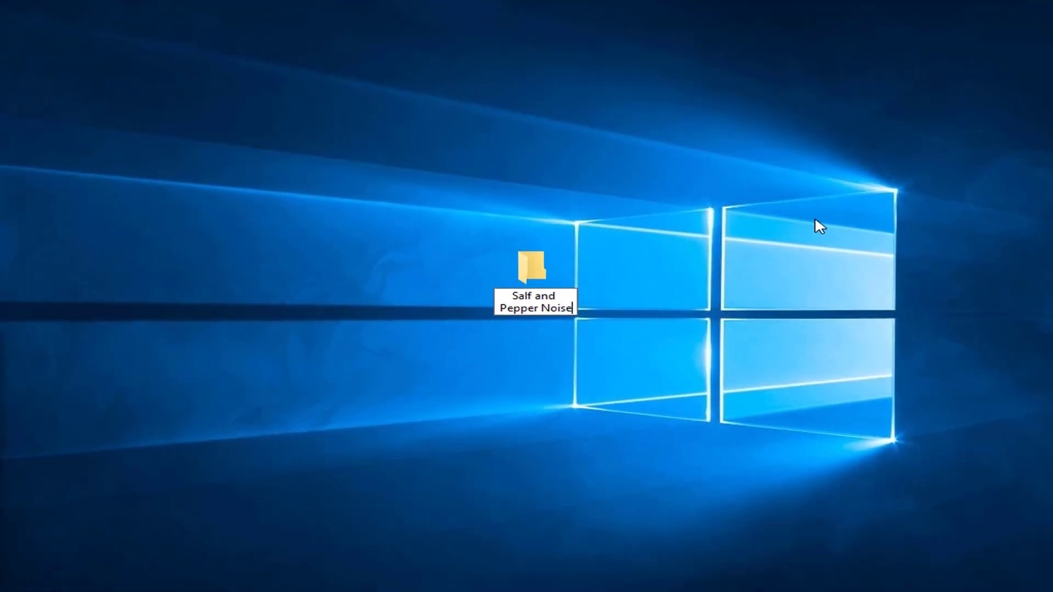
key(Return)
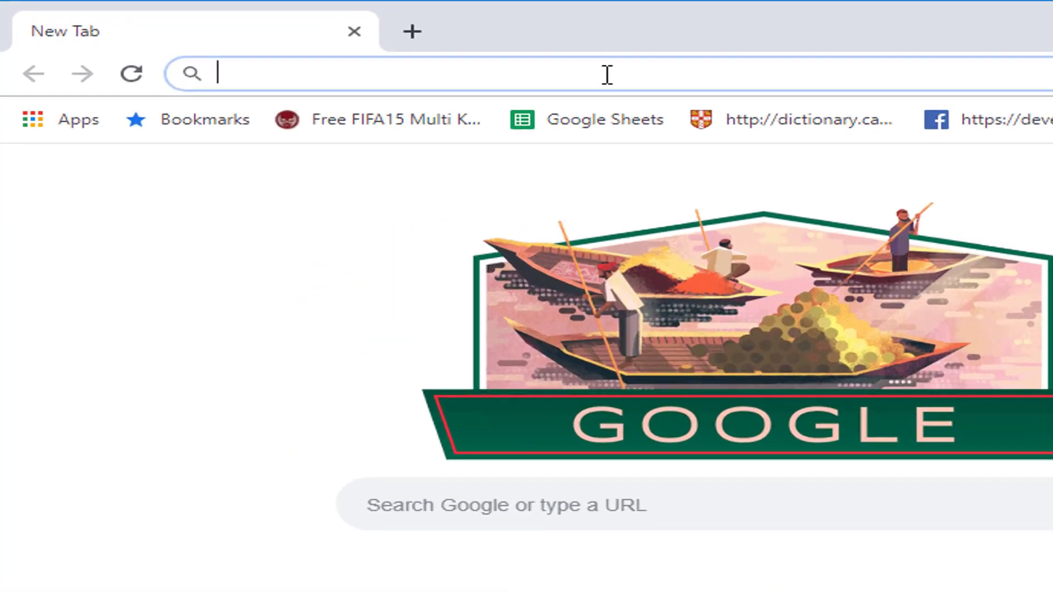
text(sky)
Step: Search Google for 'sky', open the pink-clouds photo and bring up its context menu
key(Return)
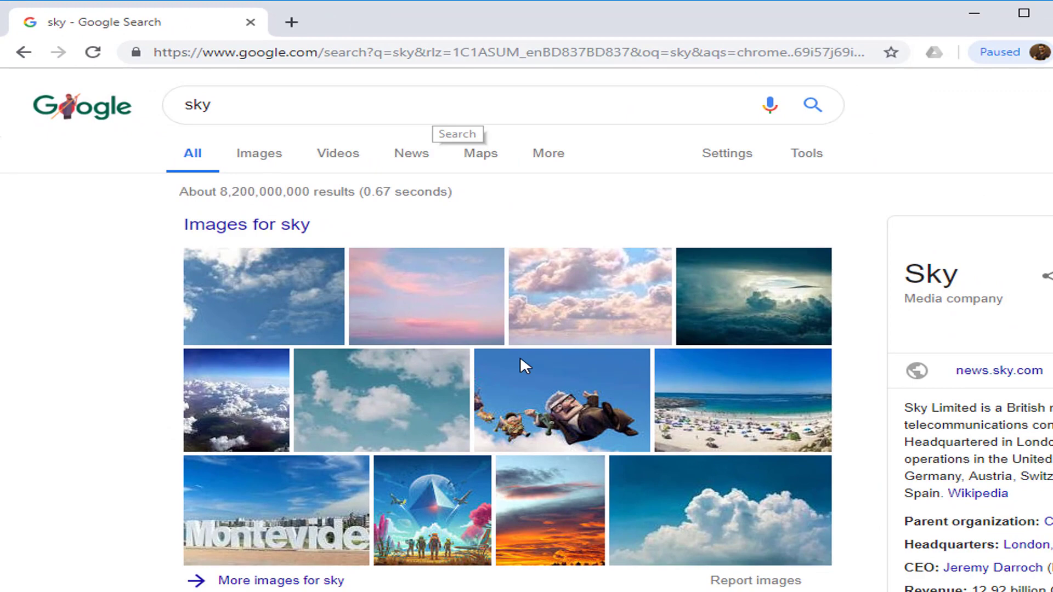
scroll(675, 494, down, 1)
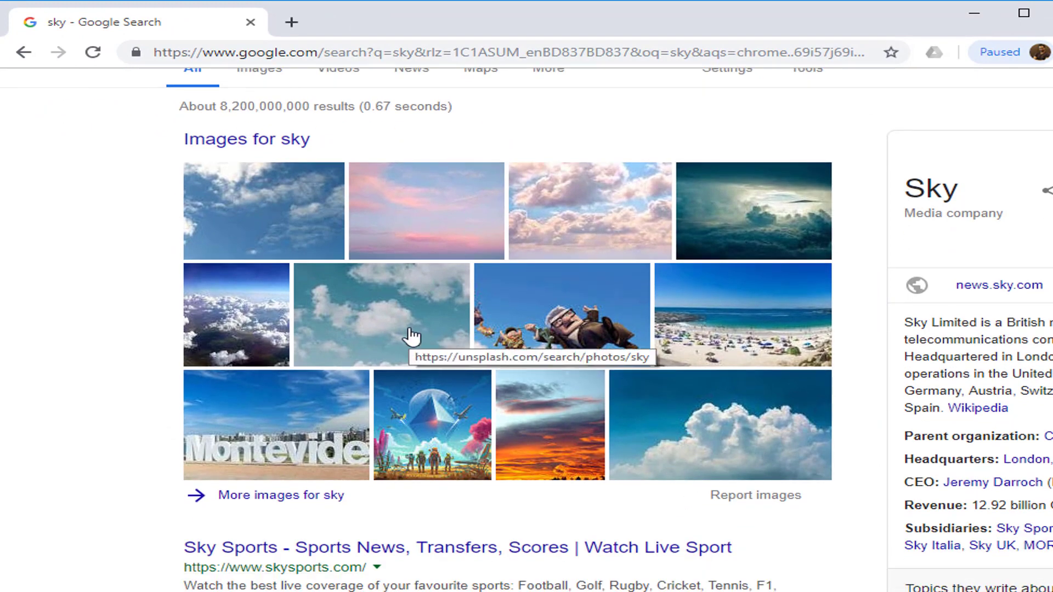
click(436, 215)
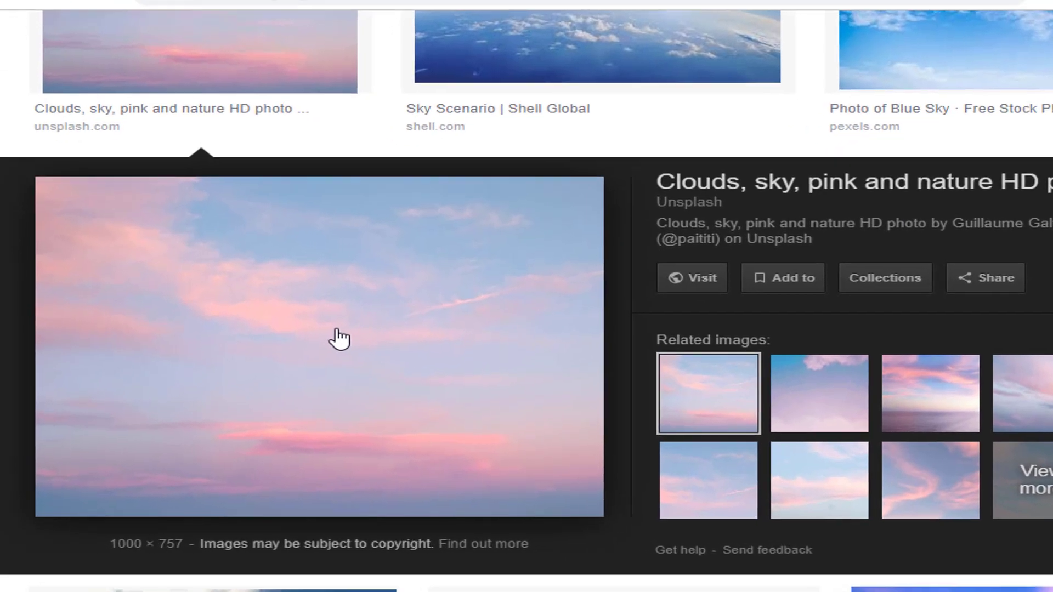
right_click(298, 351)
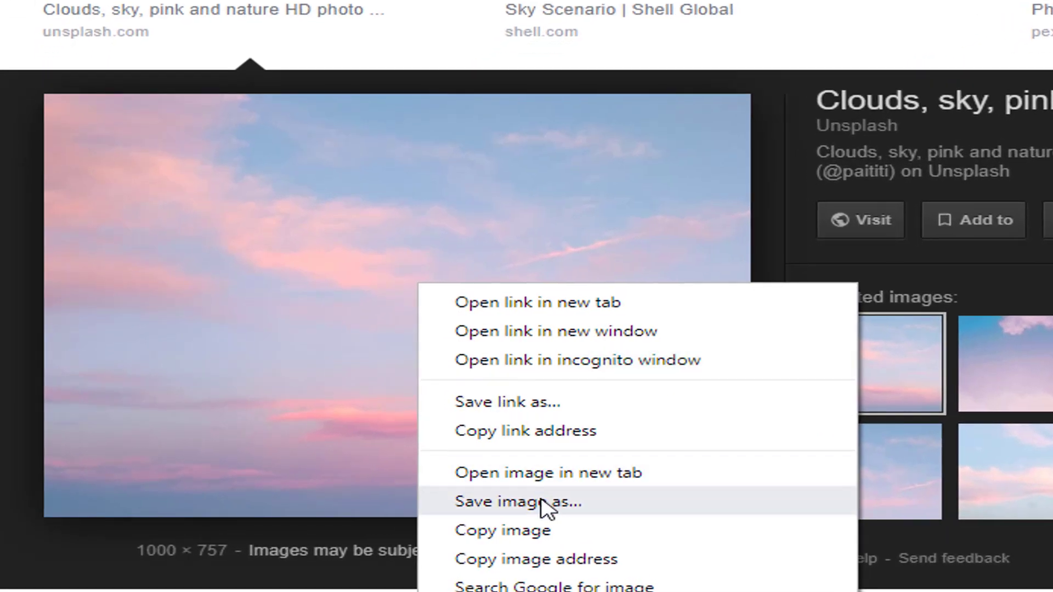
Step: Save the image as 'sky' in Desktop > Salf and Pepper Noise
click(540, 501)
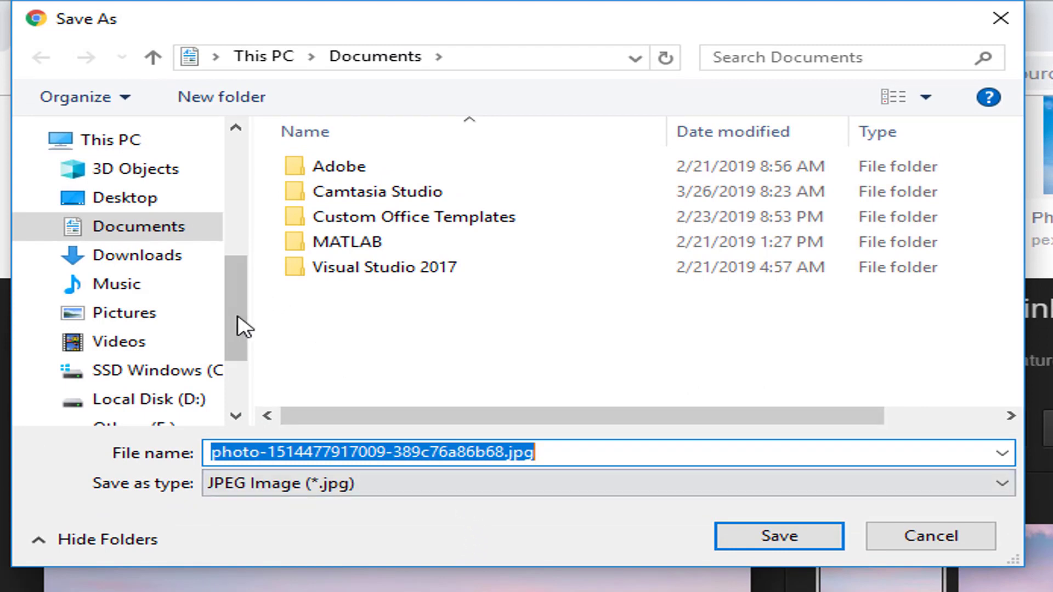
drag(238, 322, 235, 205)
click(146, 196)
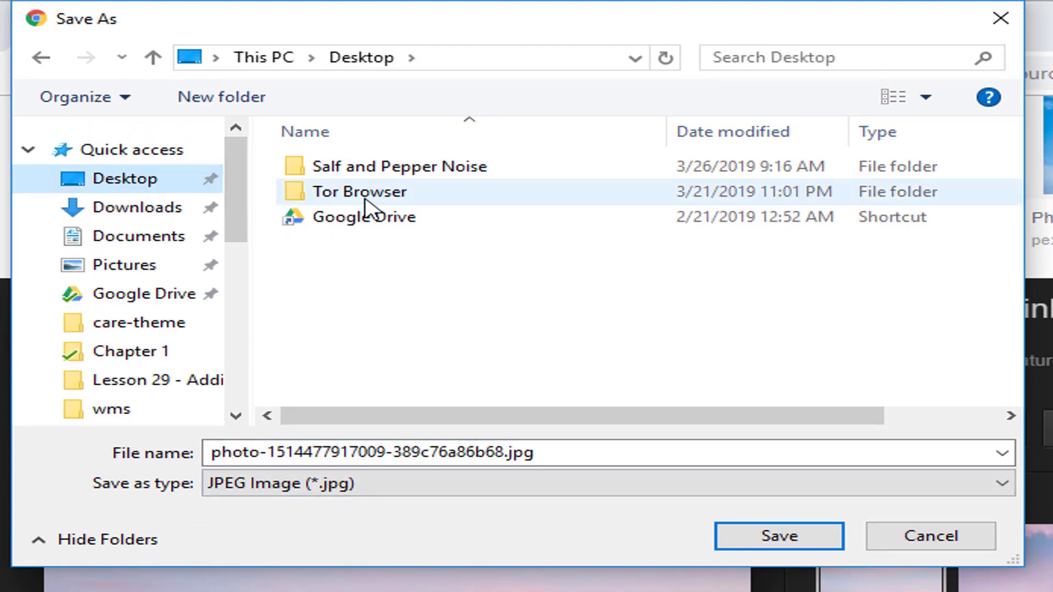
double_click(404, 170)
double_click(513, 451)
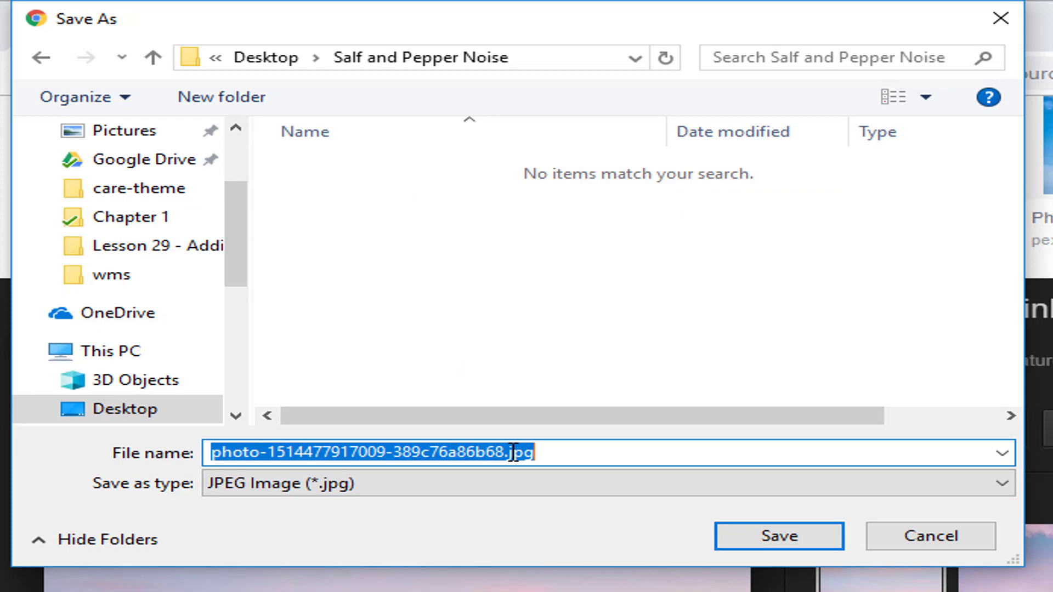
text(skuy)
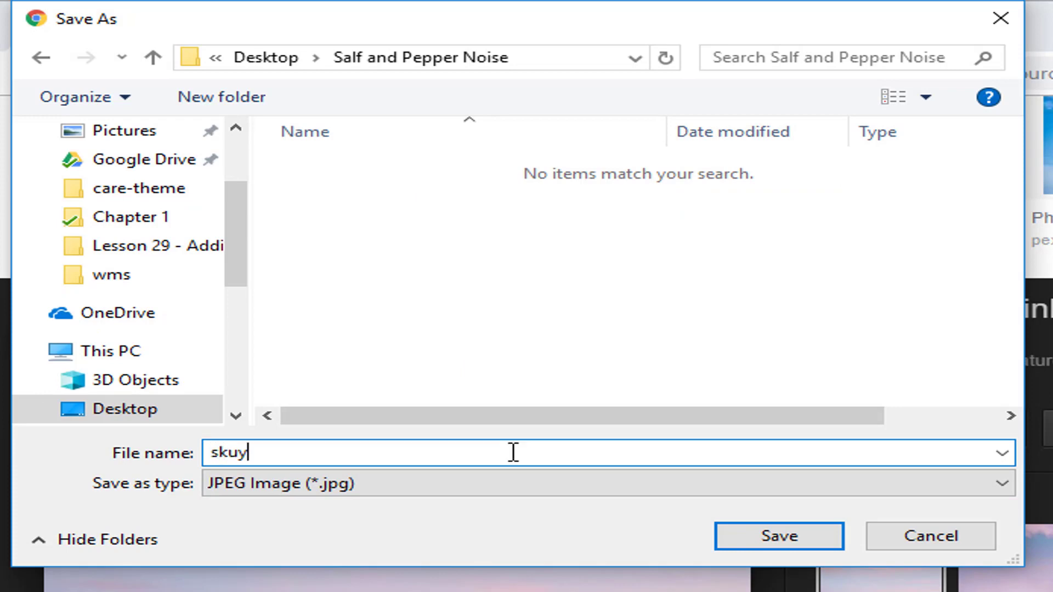
key(BackSpace)
key(BackSpace)
text(y)
click(724, 535)
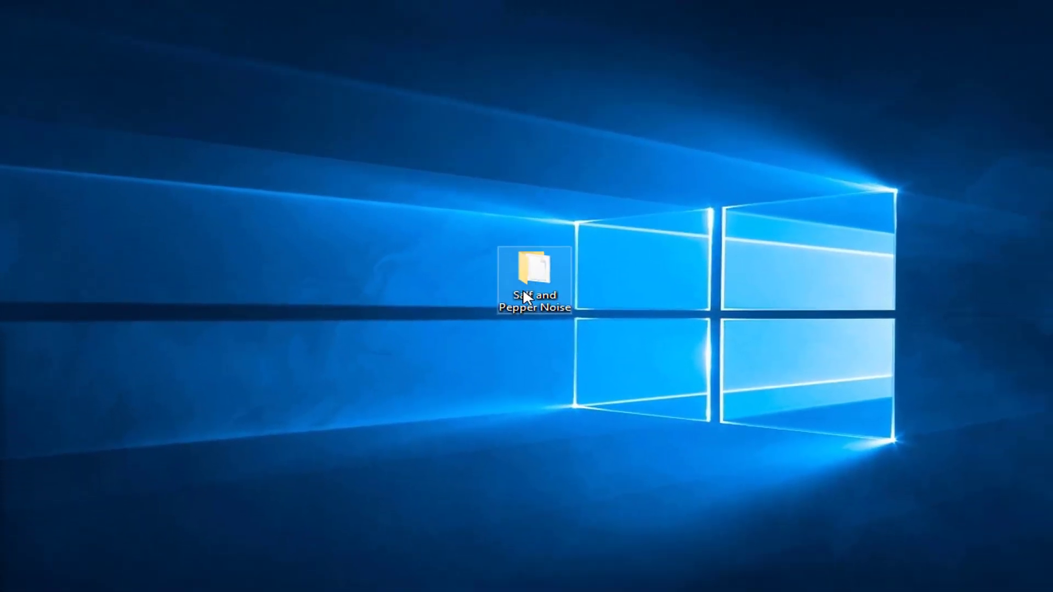
Step: Open the Salf and Pepper Noise folder maximized and select its full address path for copying
double_click(773, 403)
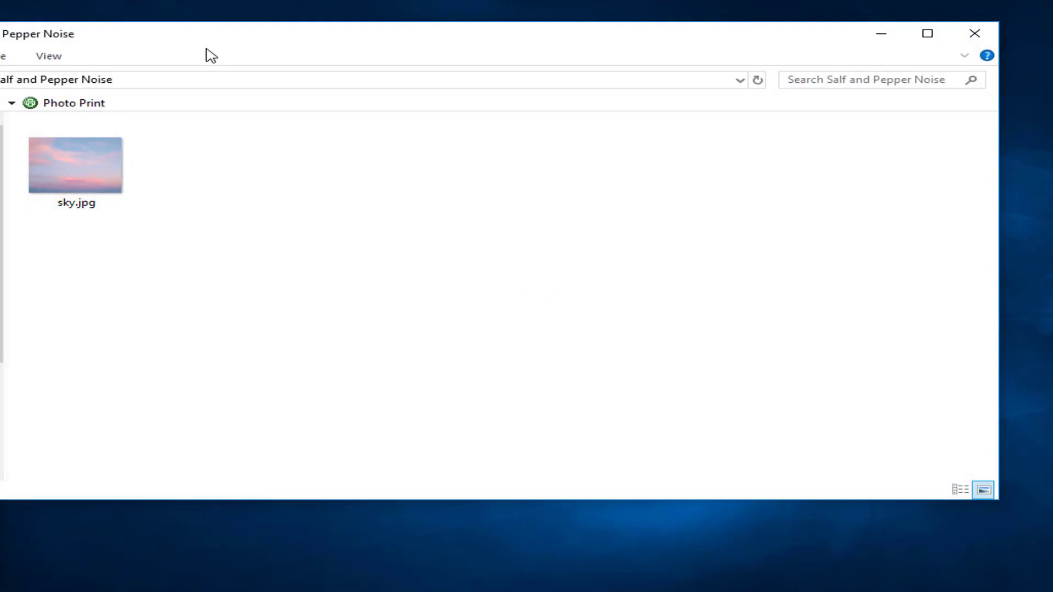
drag(285, 45, 453, 42)
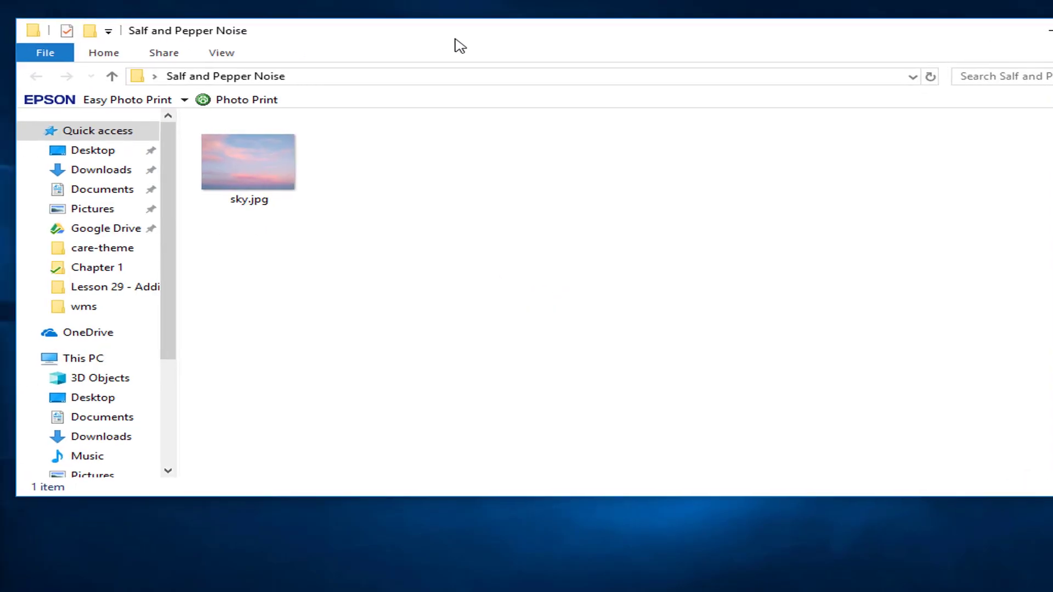
click(1038, 31)
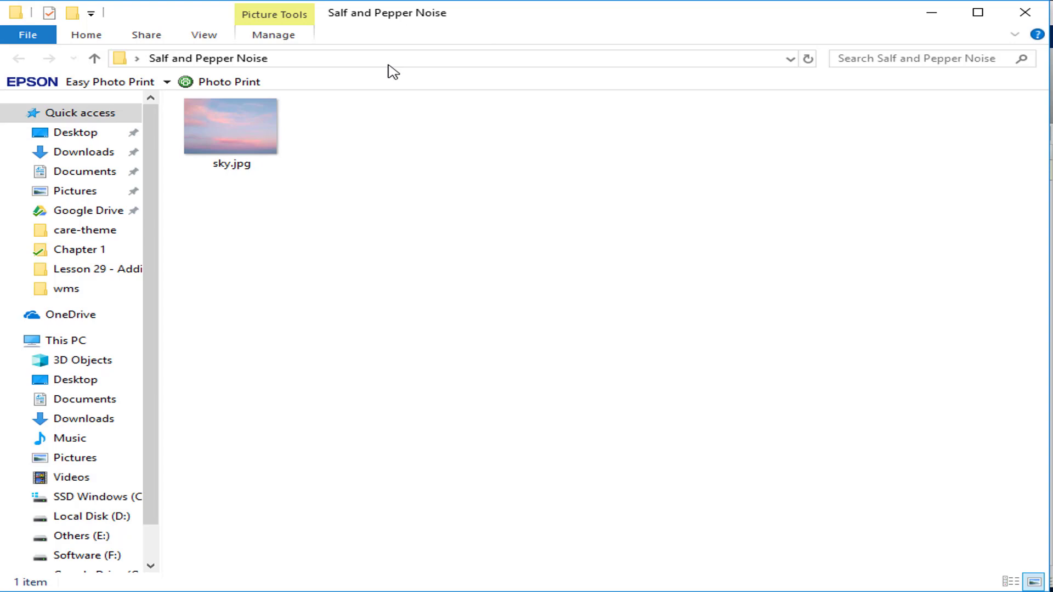
click(391, 60)
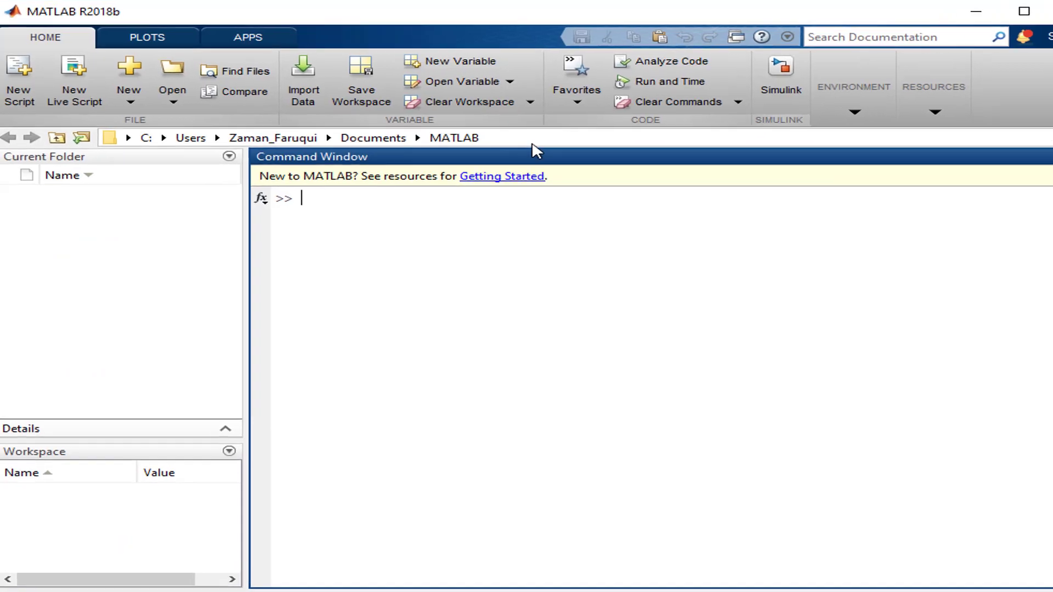
Step: Paste the Salf and Pepper Noise folder path into MATLAB's current-folder bar
click(533, 142)
key(ctrl+v)
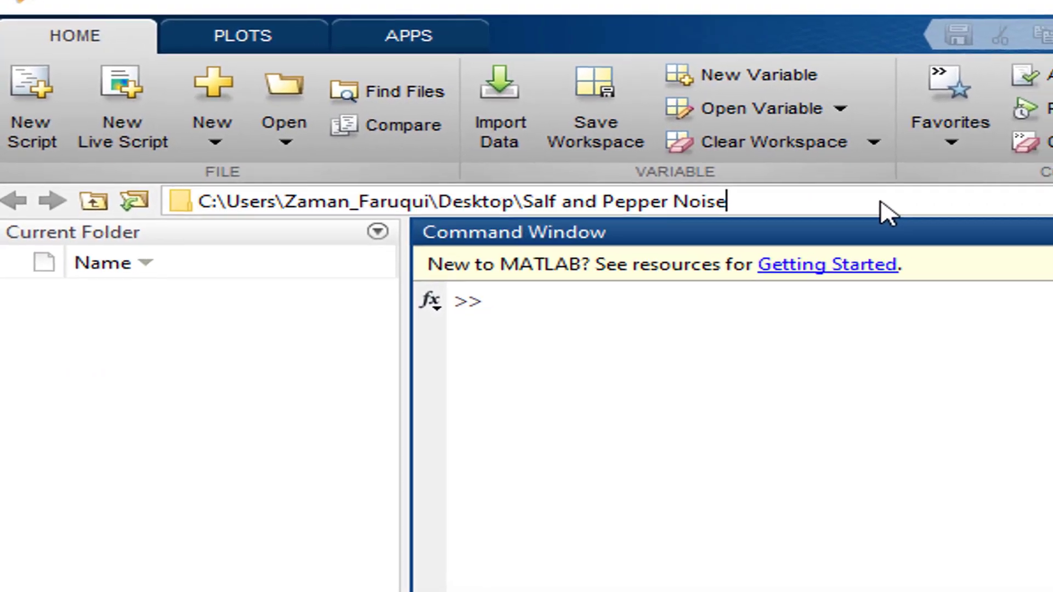
key(Return)
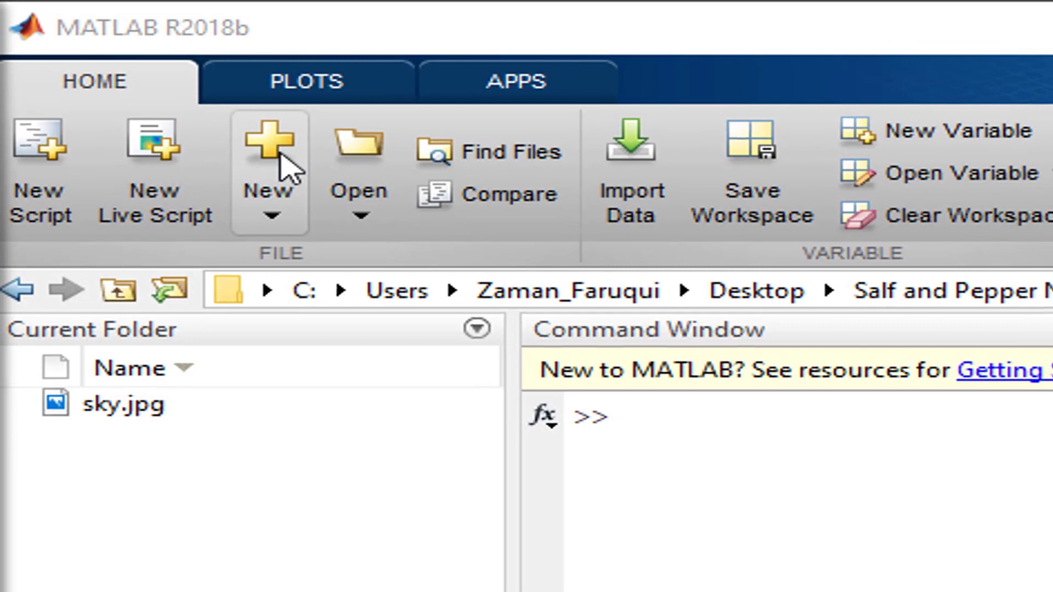
Step: Create a new blank script and save it as saltandpeppernoise.m
click(245, 138)
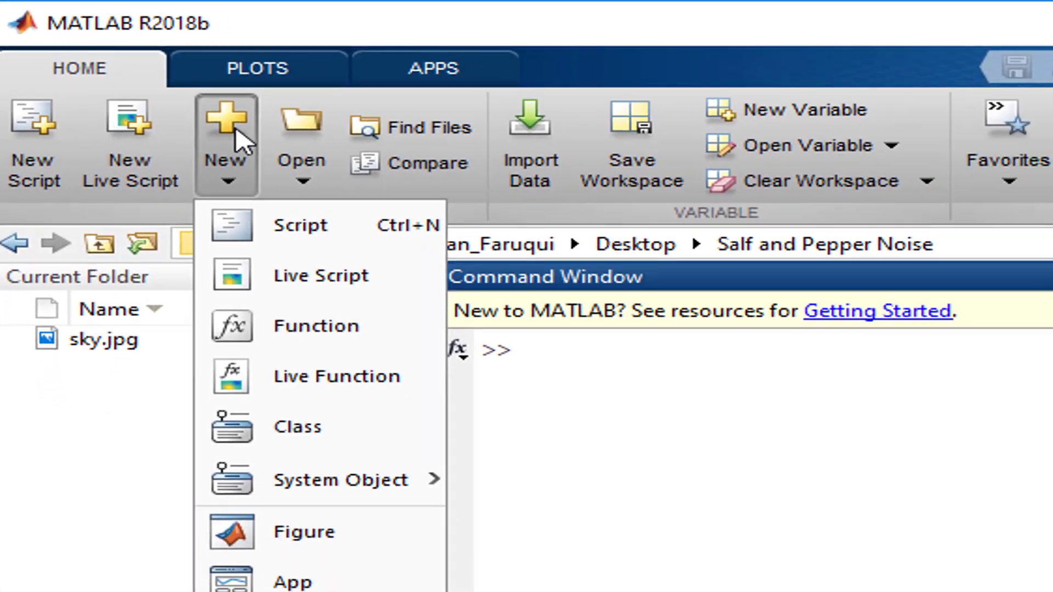
click(244, 206)
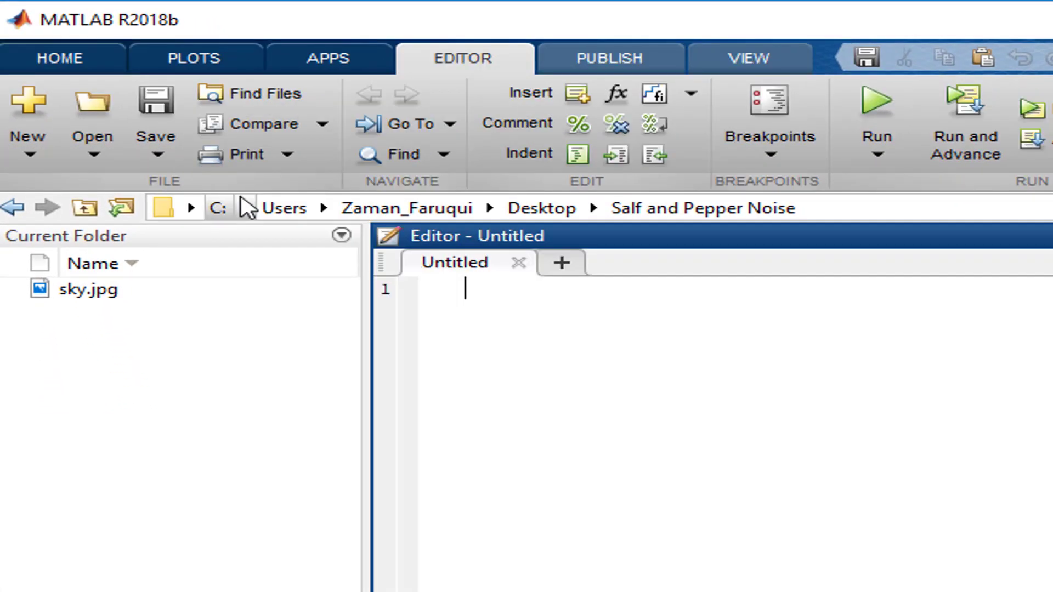
click(156, 107)
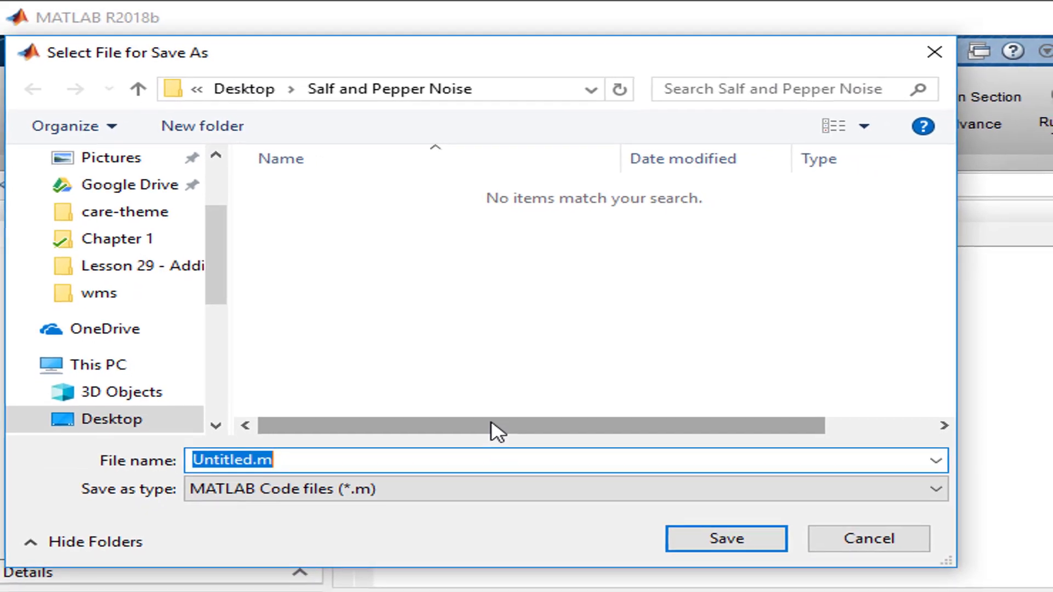
text(saltandp)
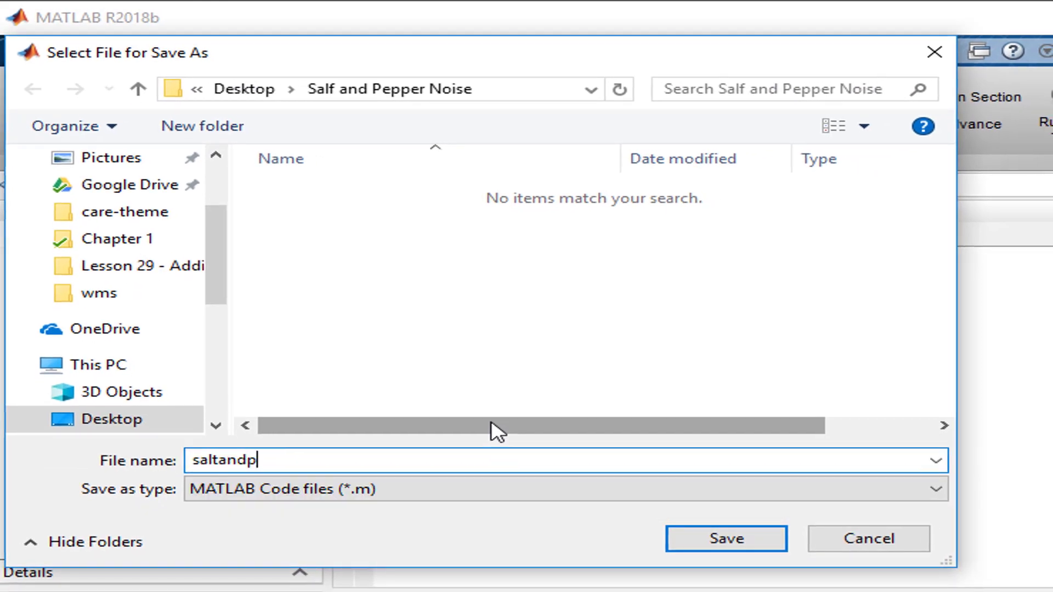
text(eppernoise)
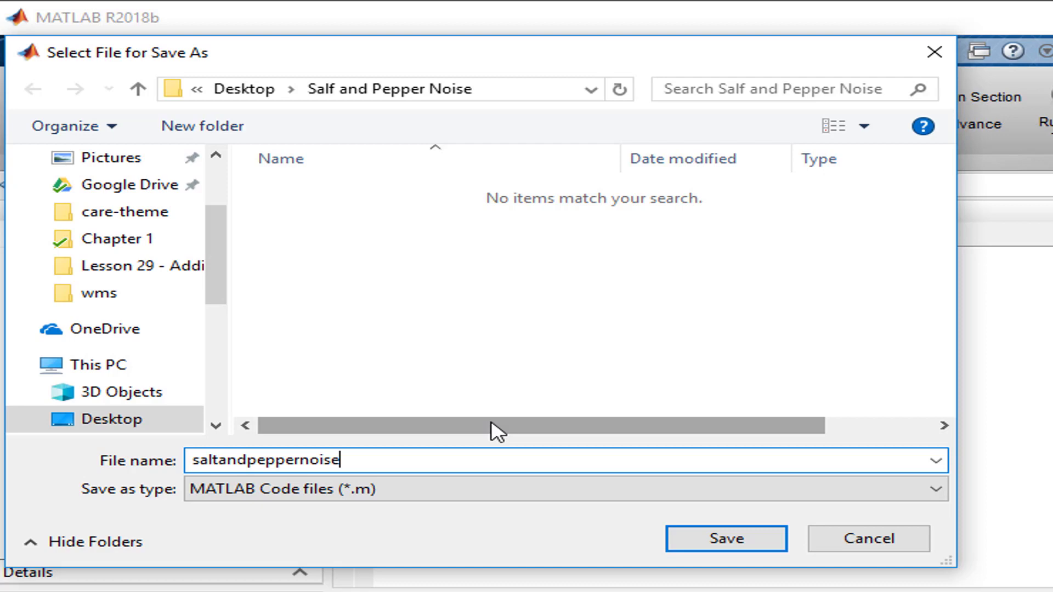
click(719, 537)
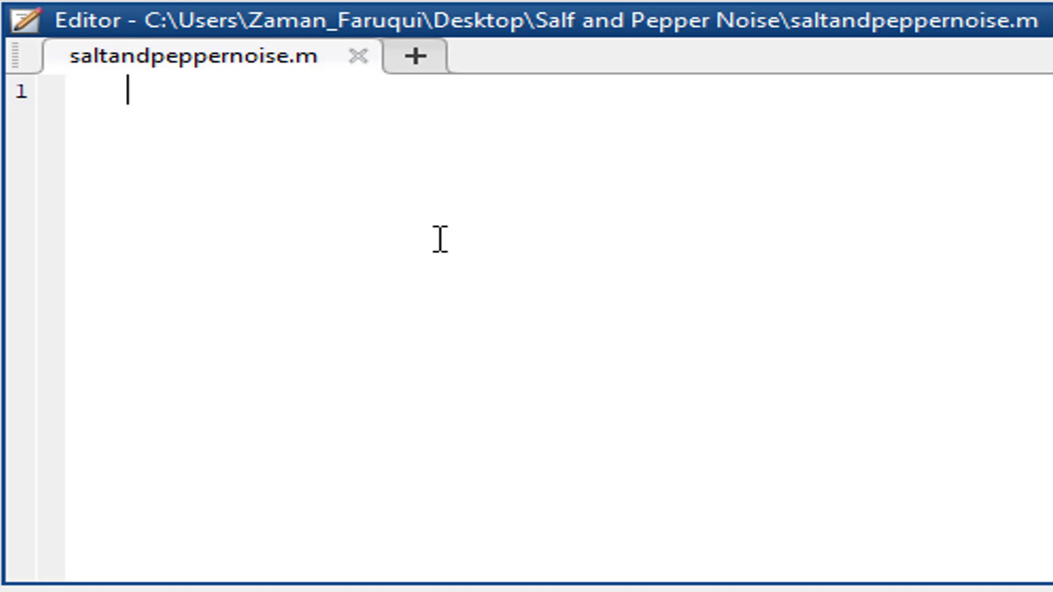
text(imre)
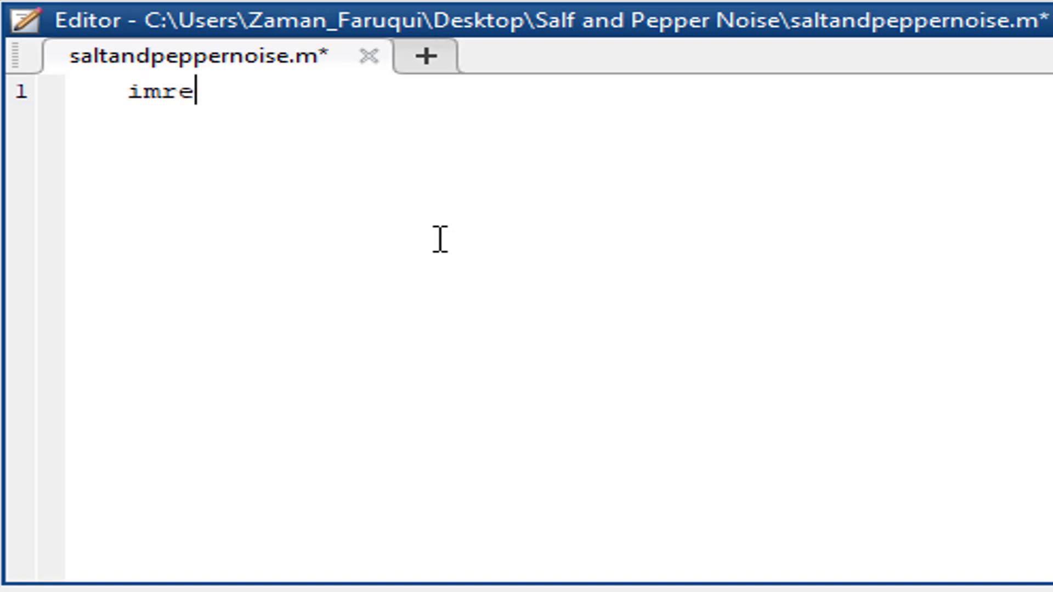
text(ad)
text(()
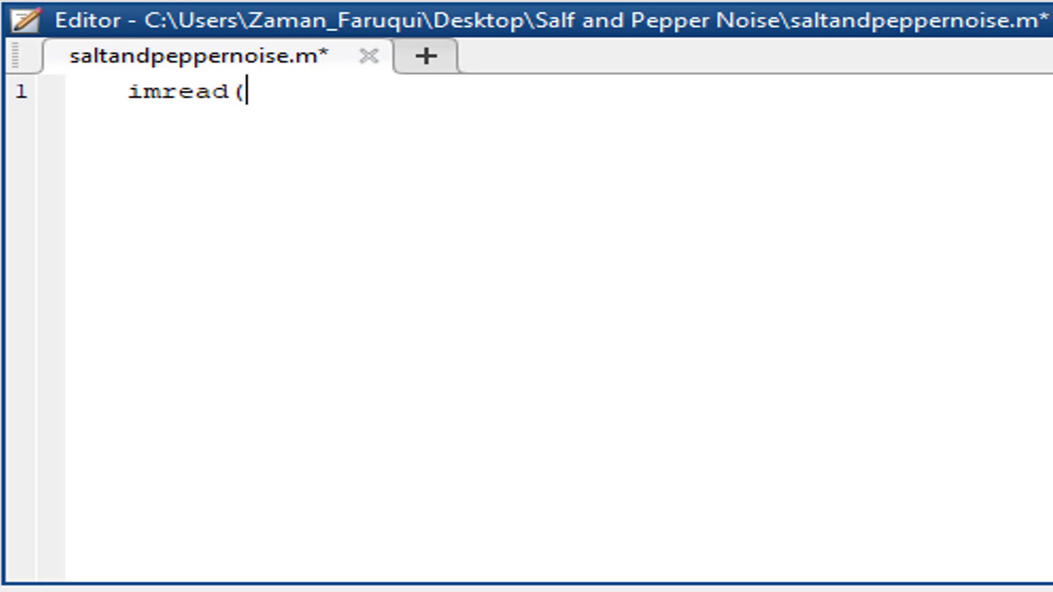
Step: Write I = imread('sky.jpg'); on line 1, save, and start line 2
key(ctrl+s)
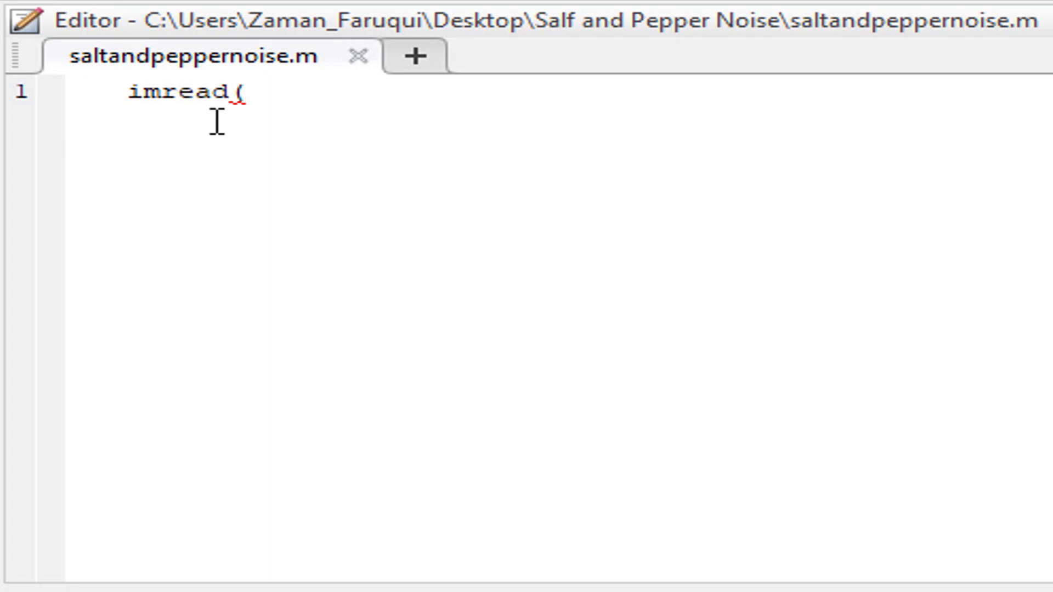
click(290, 93)
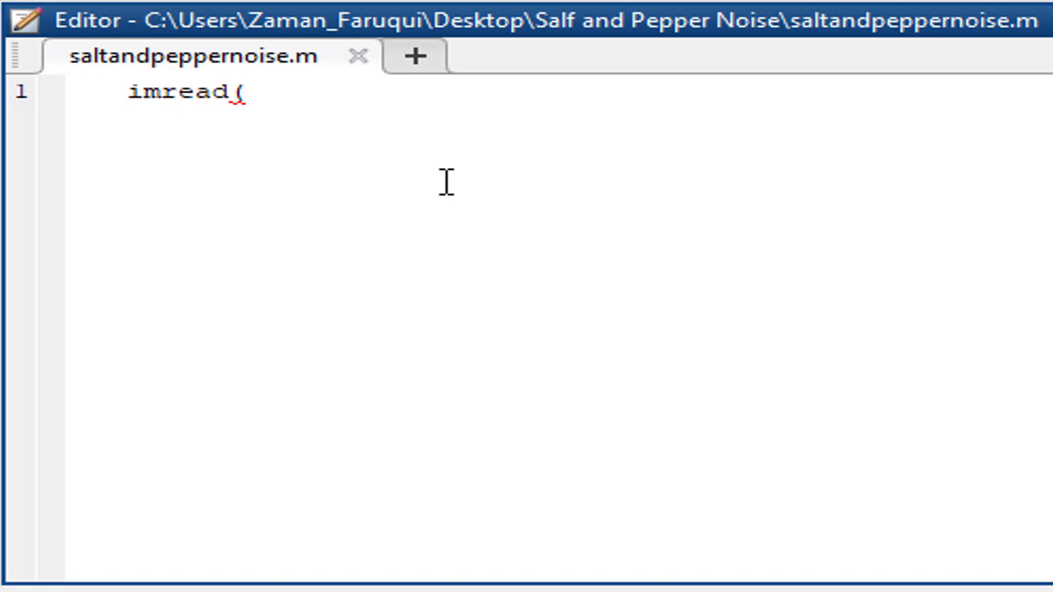
text(')
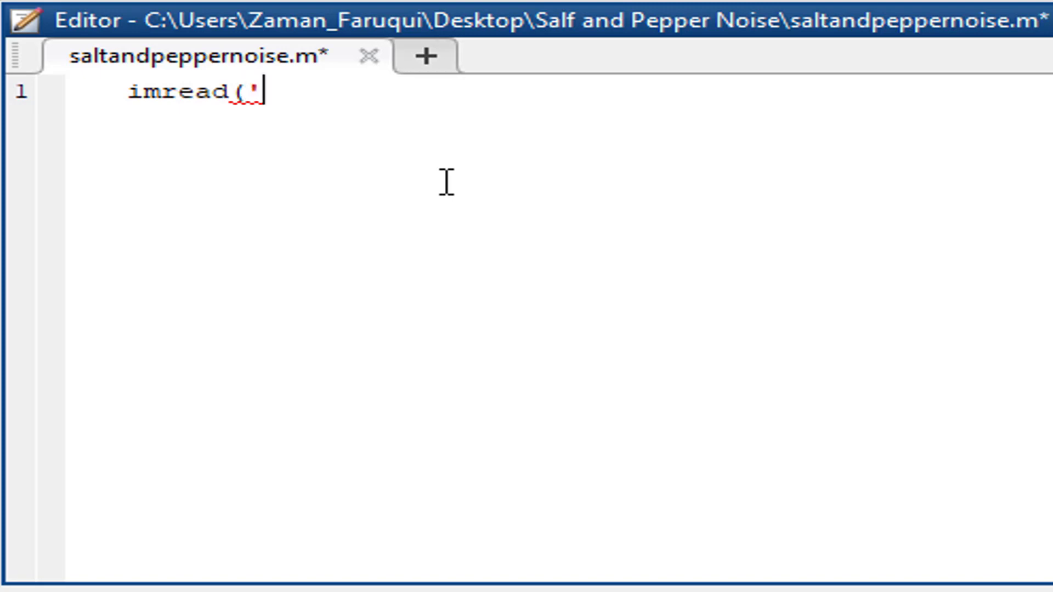
text(sky.)
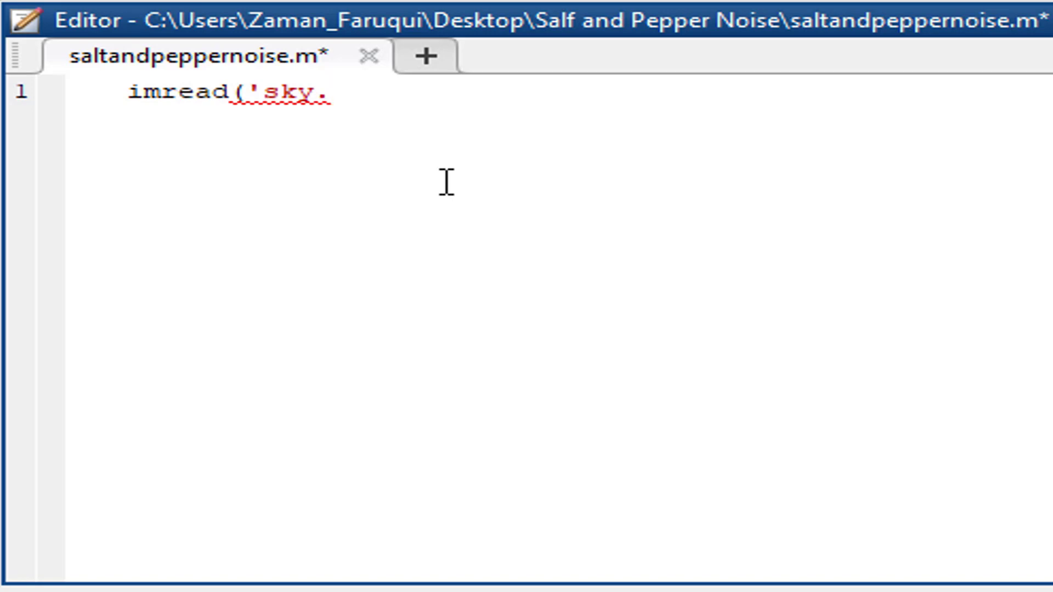
text(p)
key(BackSpace)
text(jp)
text(g'))
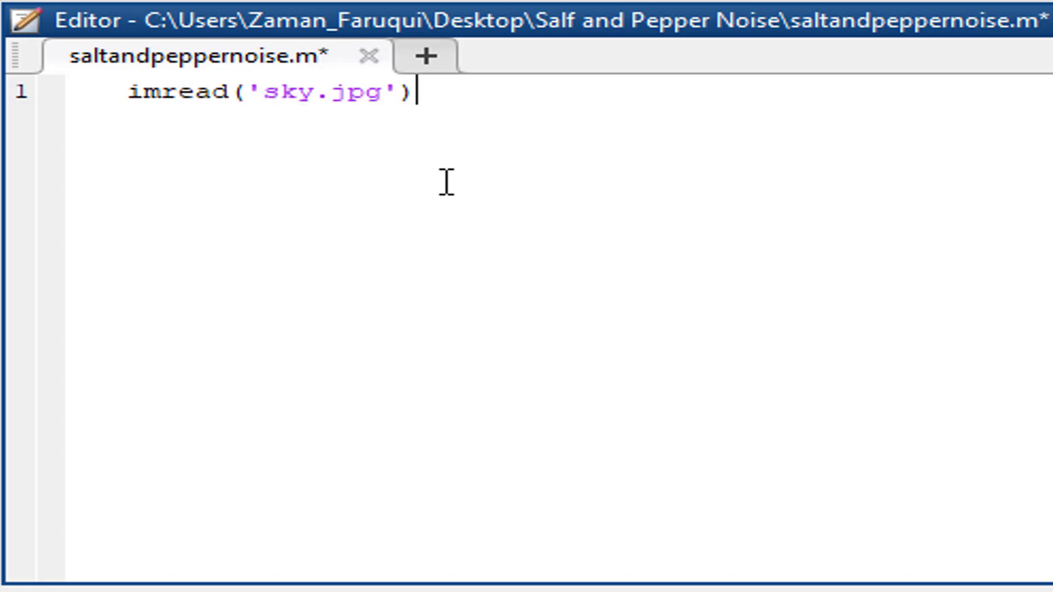
click(129, 92)
text(I =)
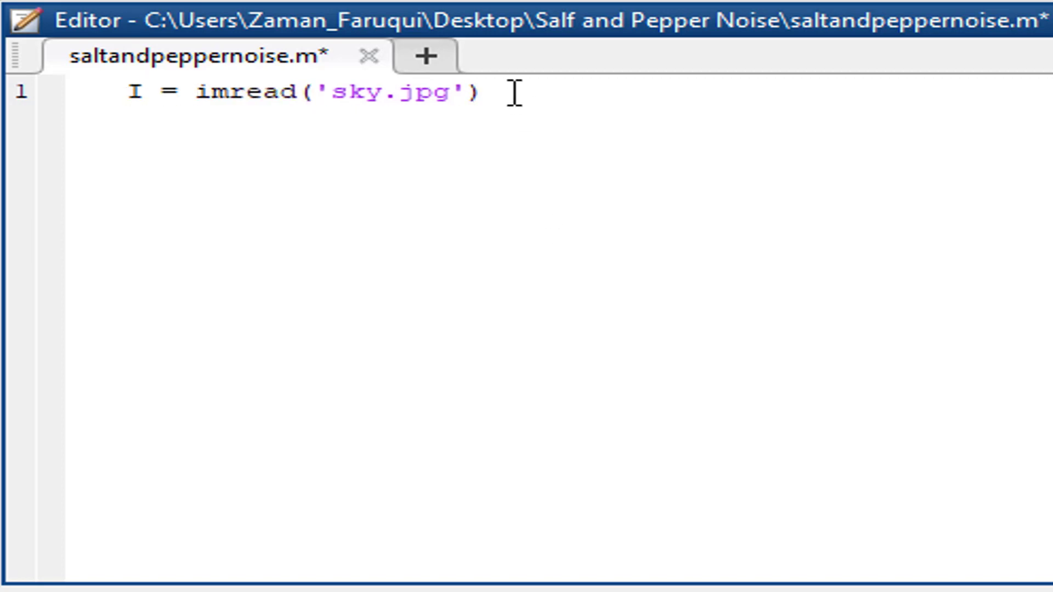
click(514, 93)
text(;)
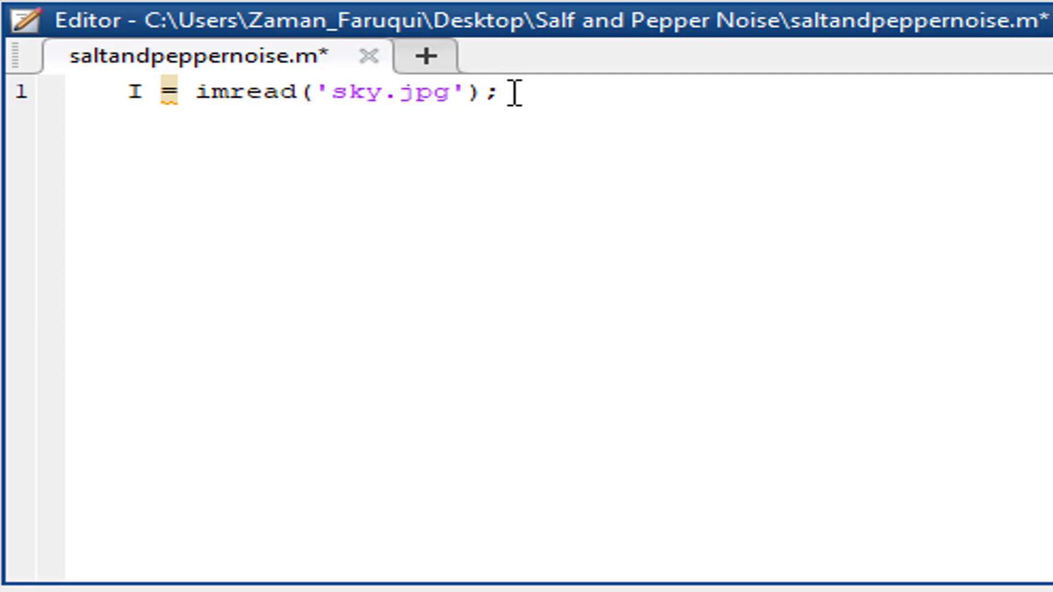
key(Return)
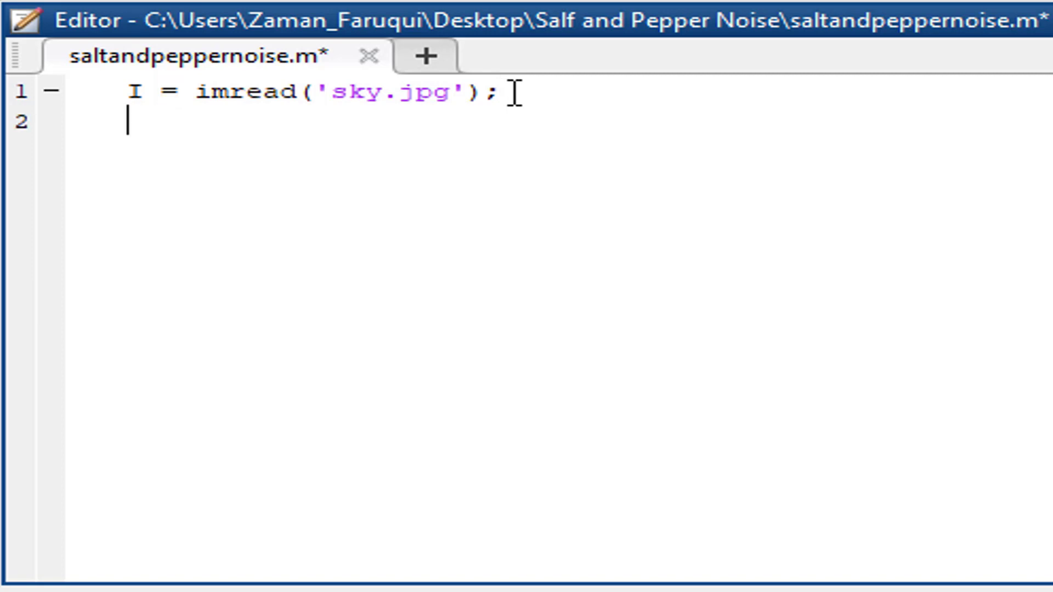
text(imsh)
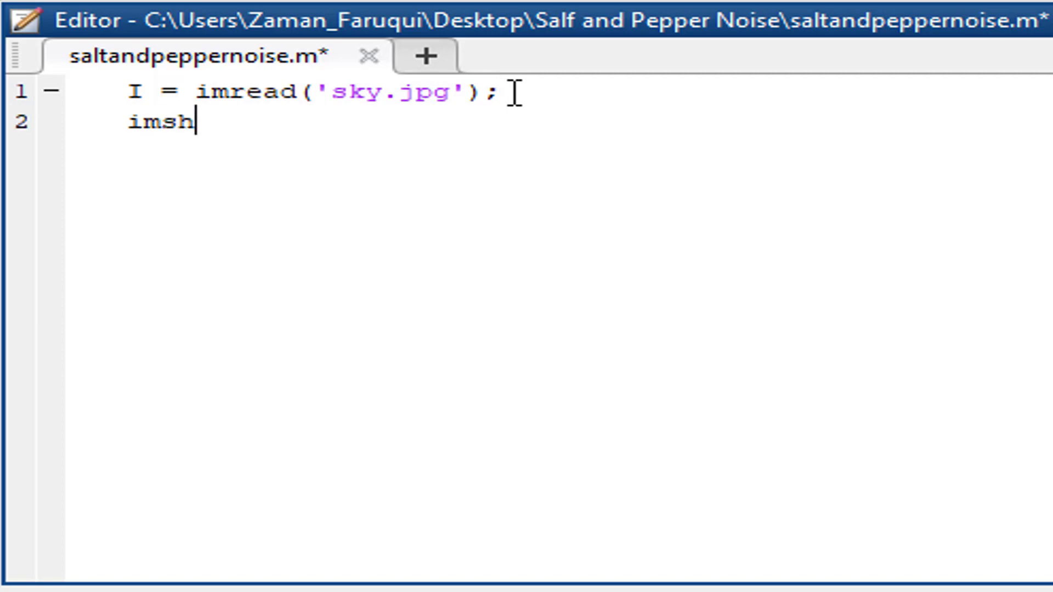
text(ow(I))
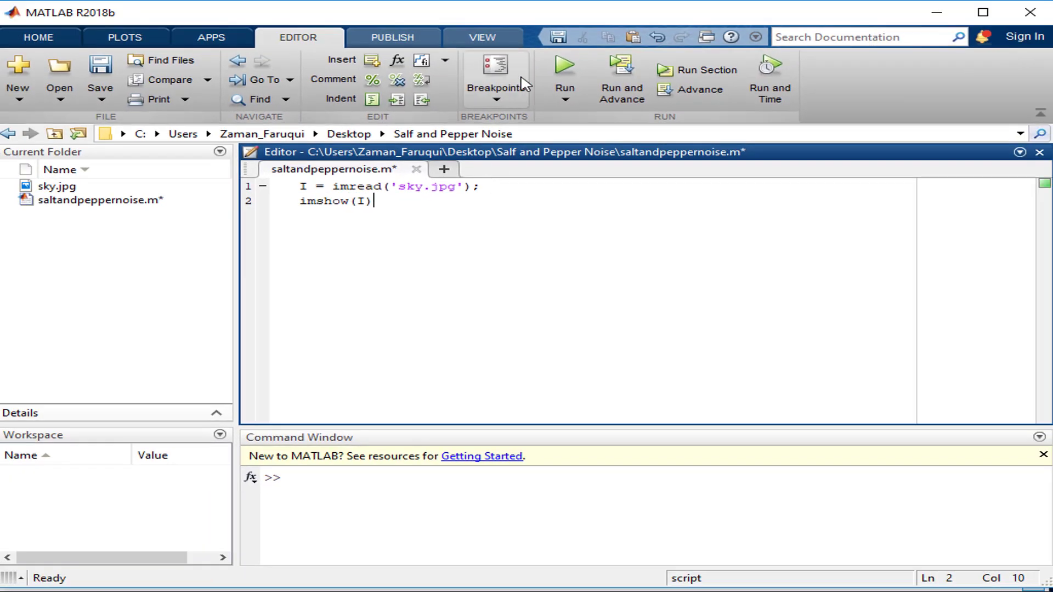
Step: Run the script, close Figure 1, then delete imshow(I) from line 2 and save
click(565, 71)
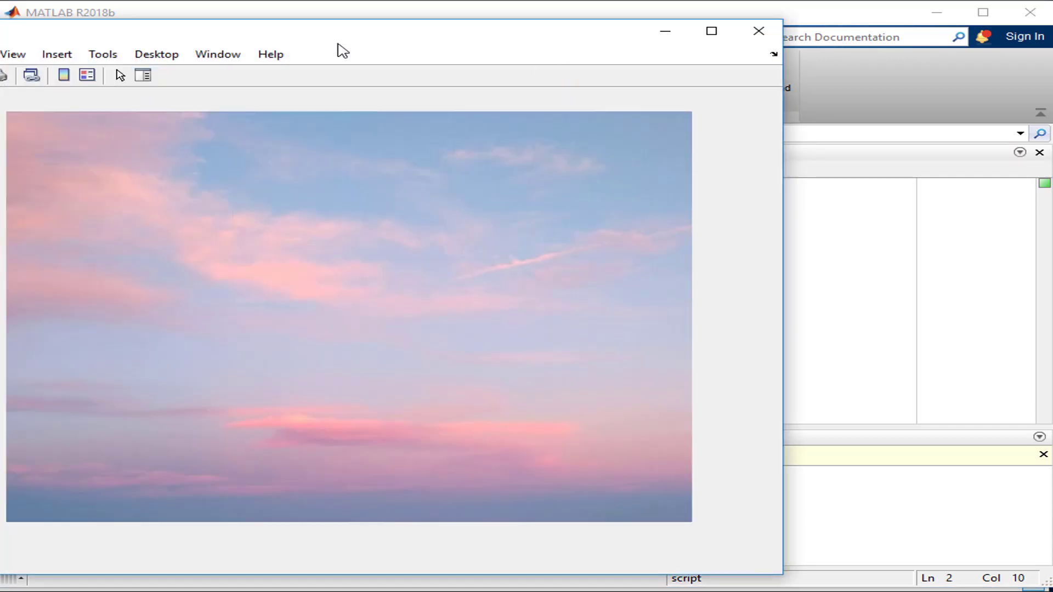
drag(338, 37, 536, 31)
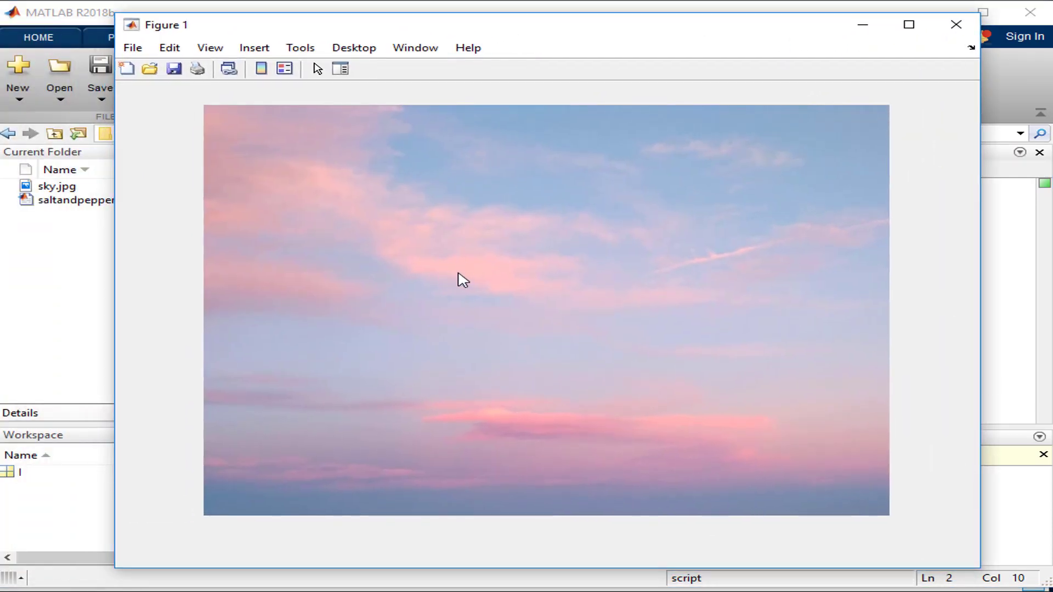
mouse_move(547, 309)
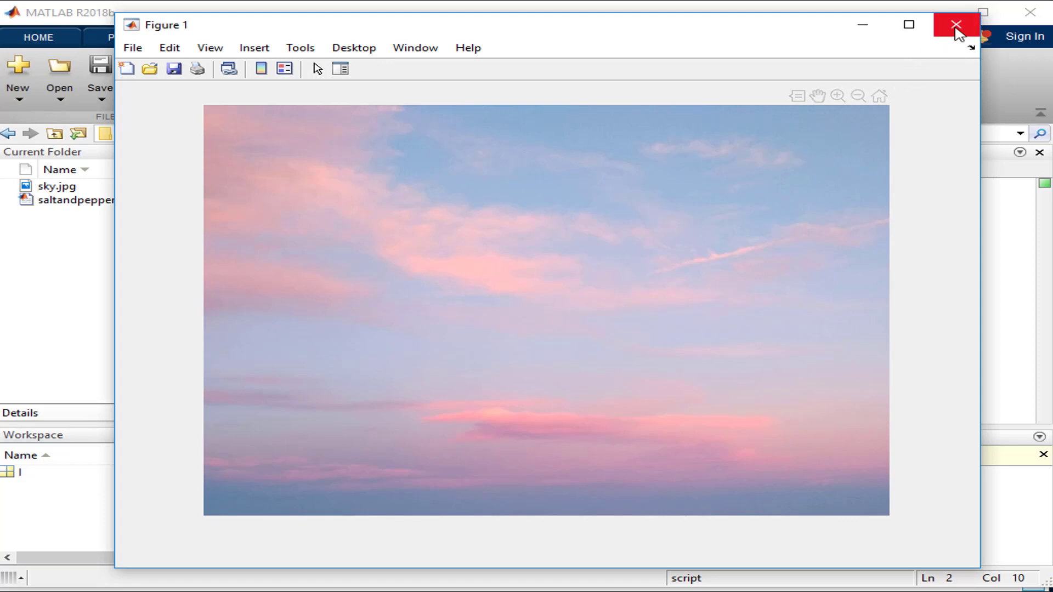
click(956, 24)
drag(356, 202, 395, 204)
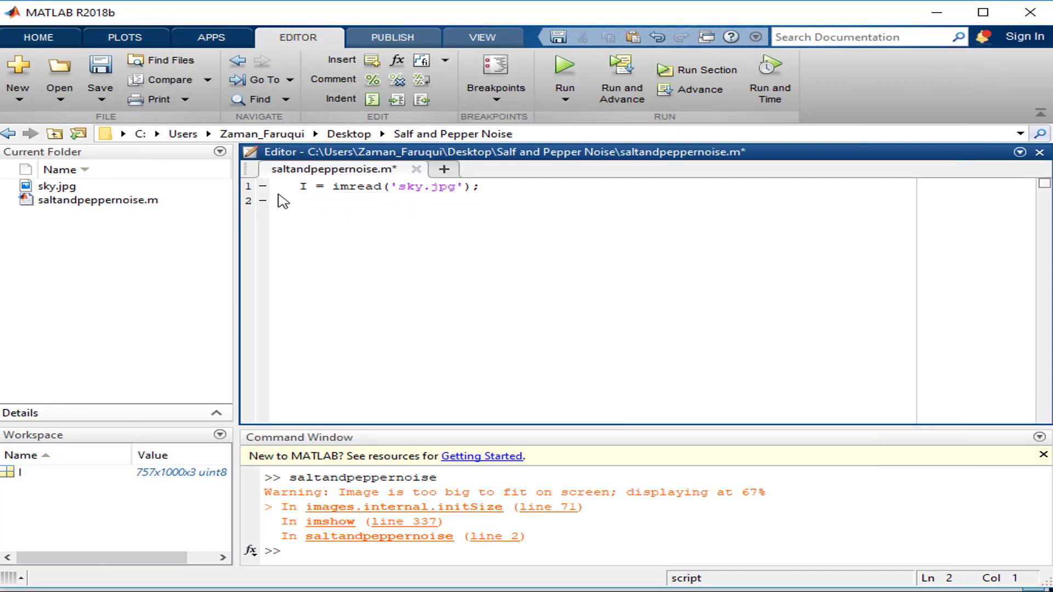
key(ctrl+s)
Step: Write imnoise(I,'salt & pepper', 0.03); on line 2 and save the script
click(376, 222)
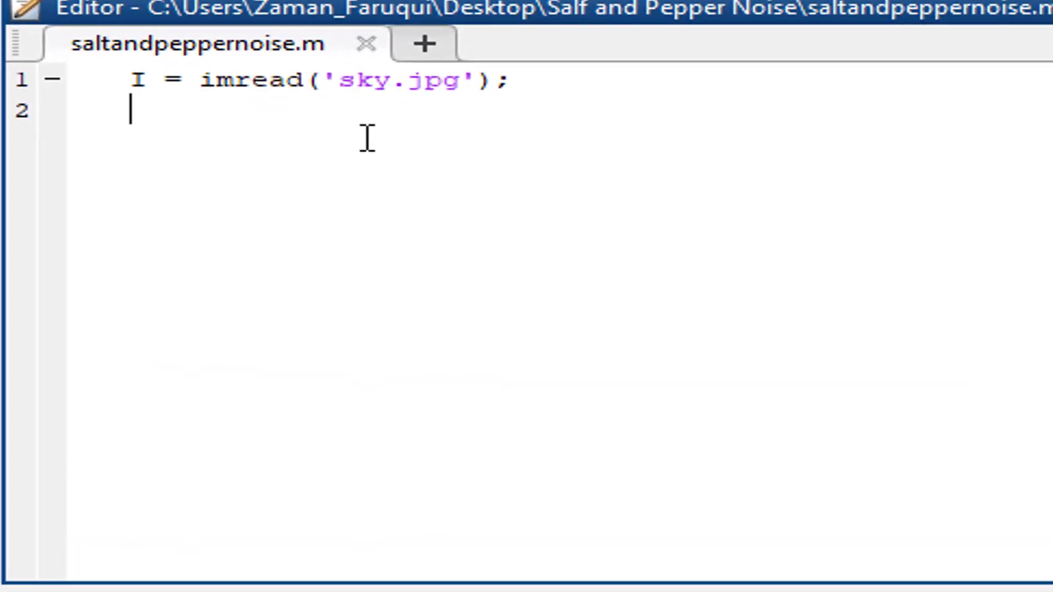
text(imn)
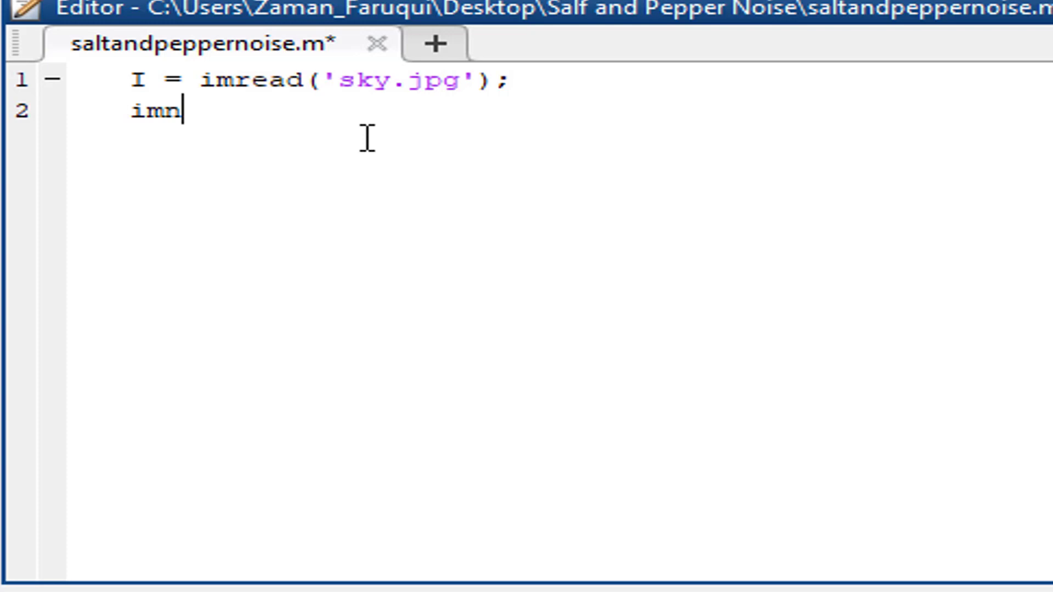
text(oise)
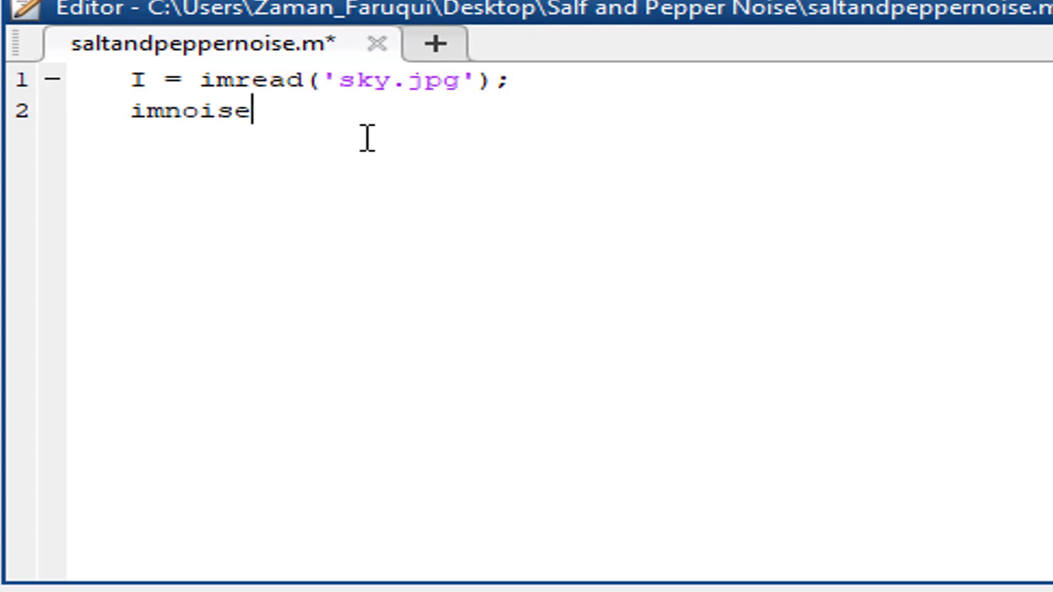
text(()
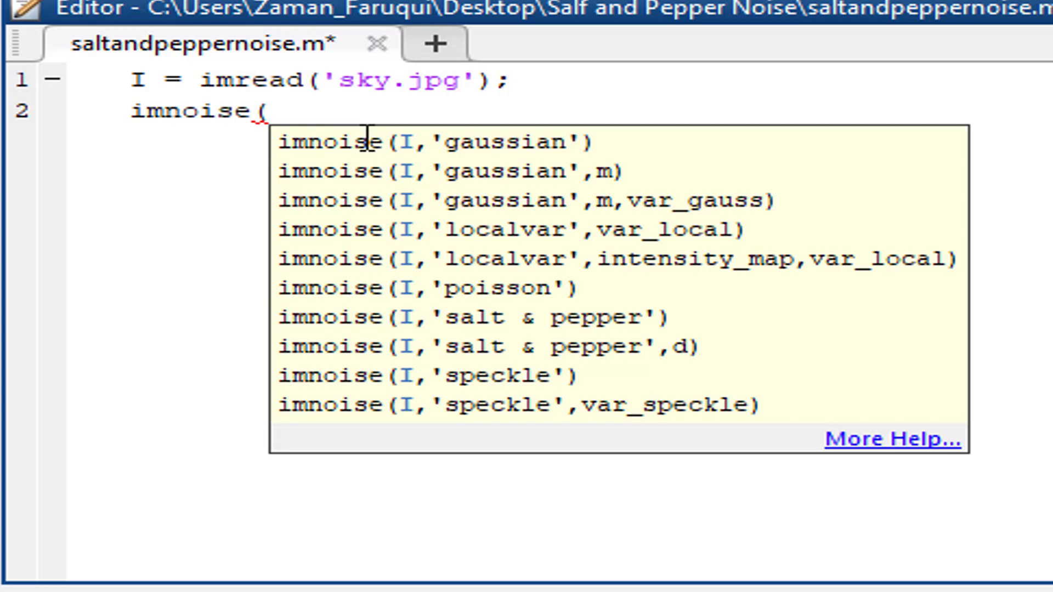
text(I)
text(,)
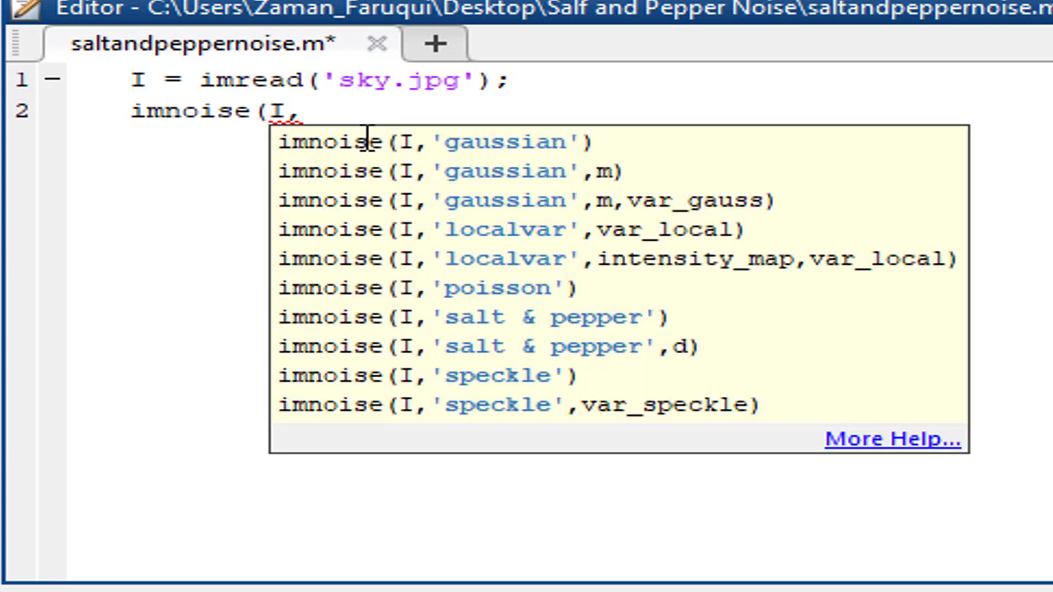
key(ctrl+s)
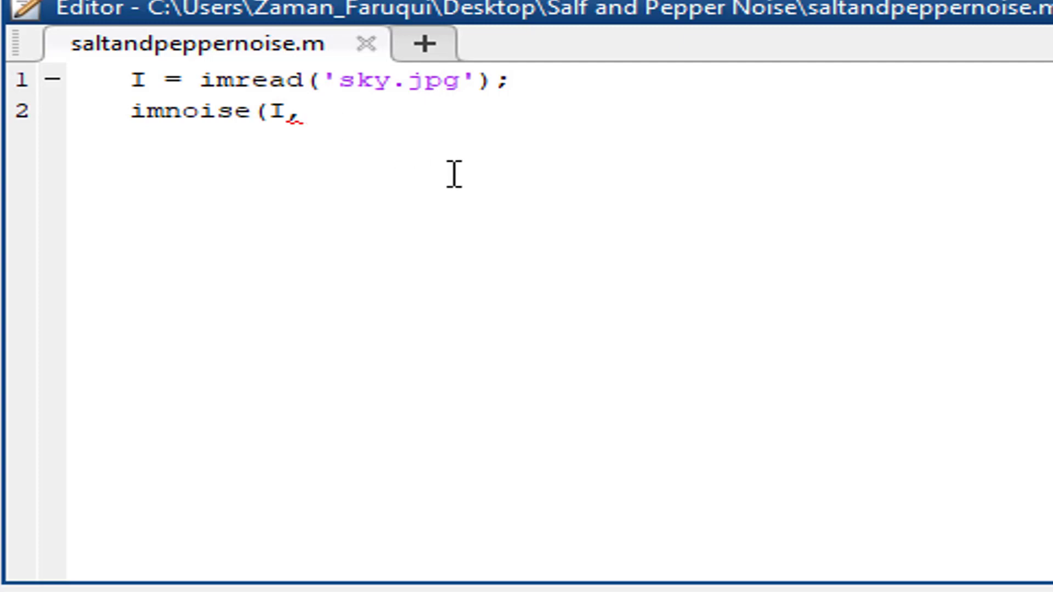
text(')
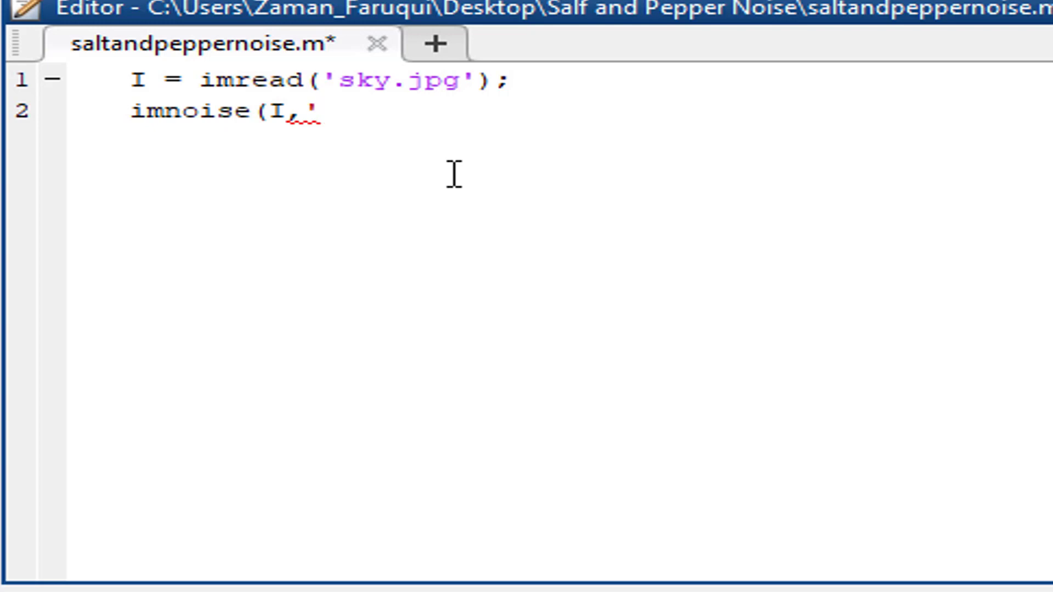
text(salt & )
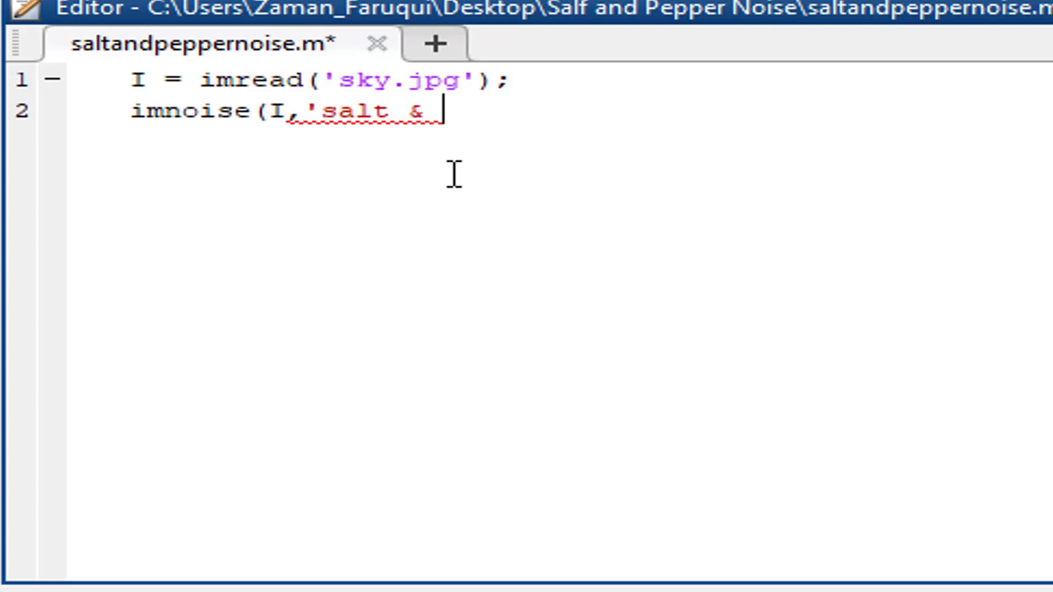
text(pepper',)
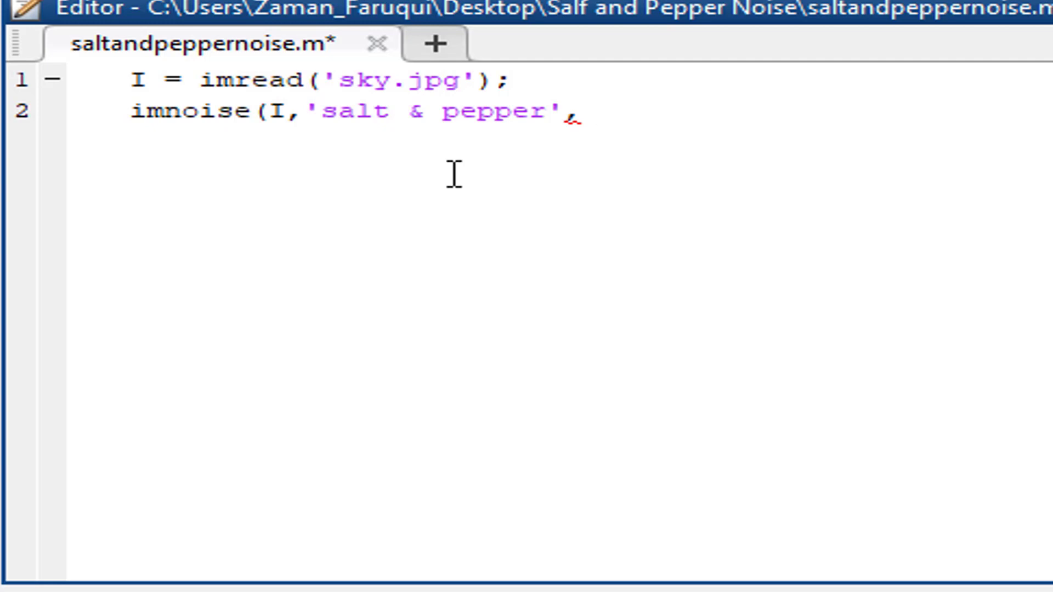
text( 0.0)
text(3))
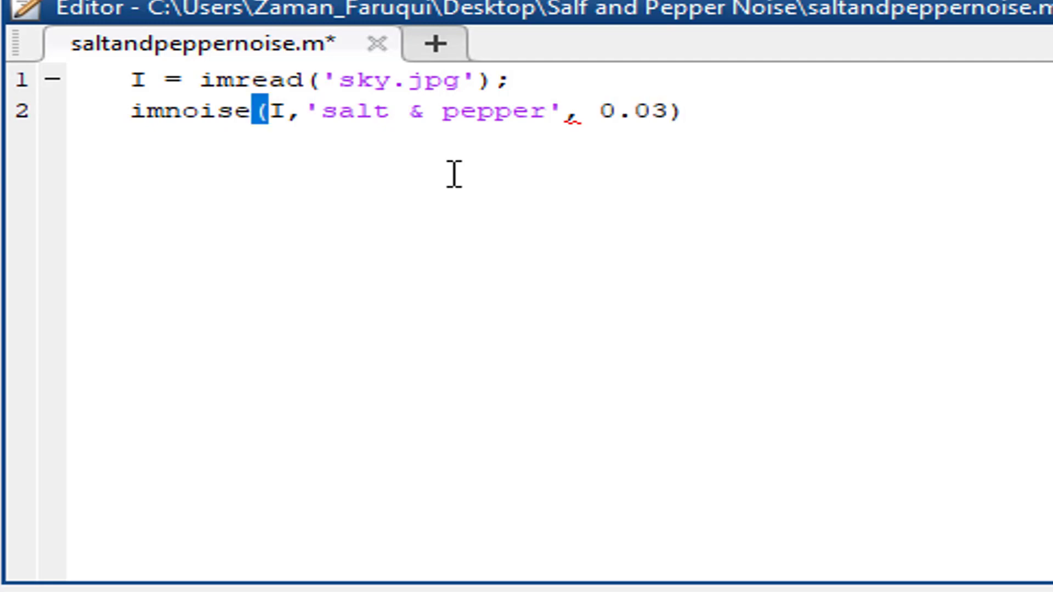
text(;)
key(ctrl+s)
key(Home)
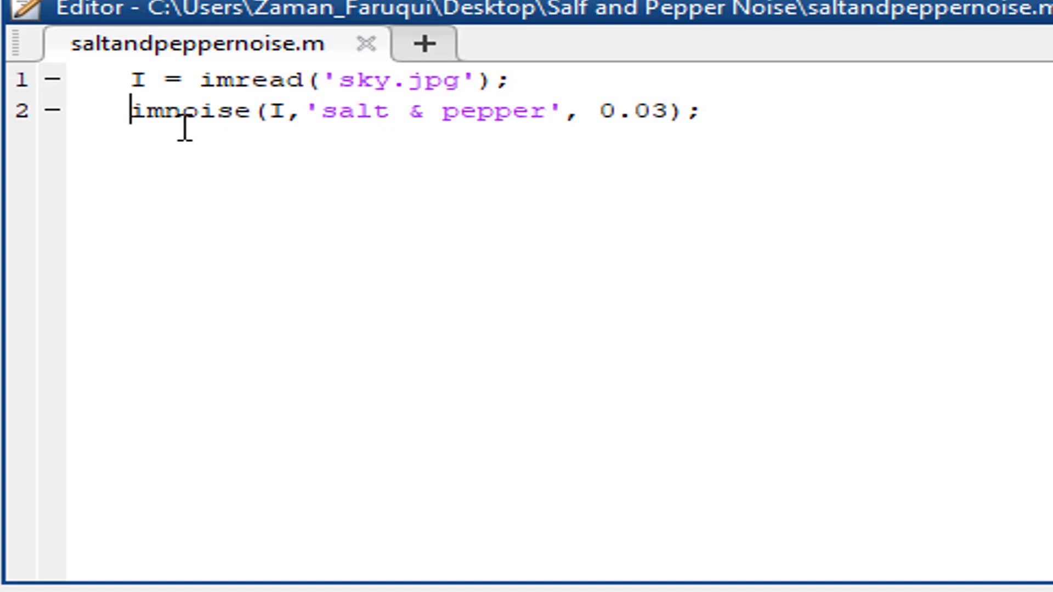
text(N)
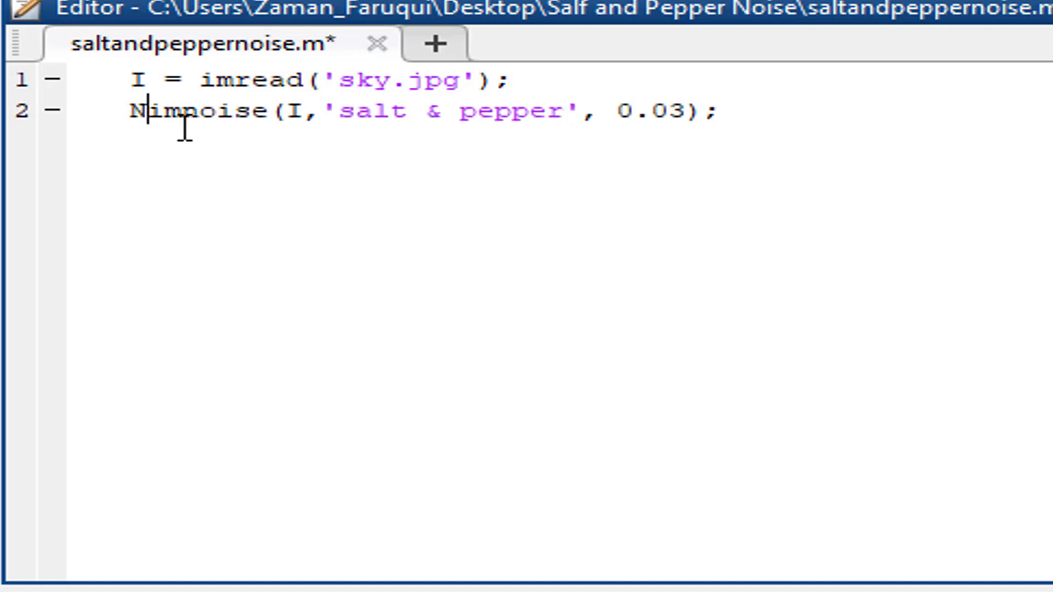
text(=)
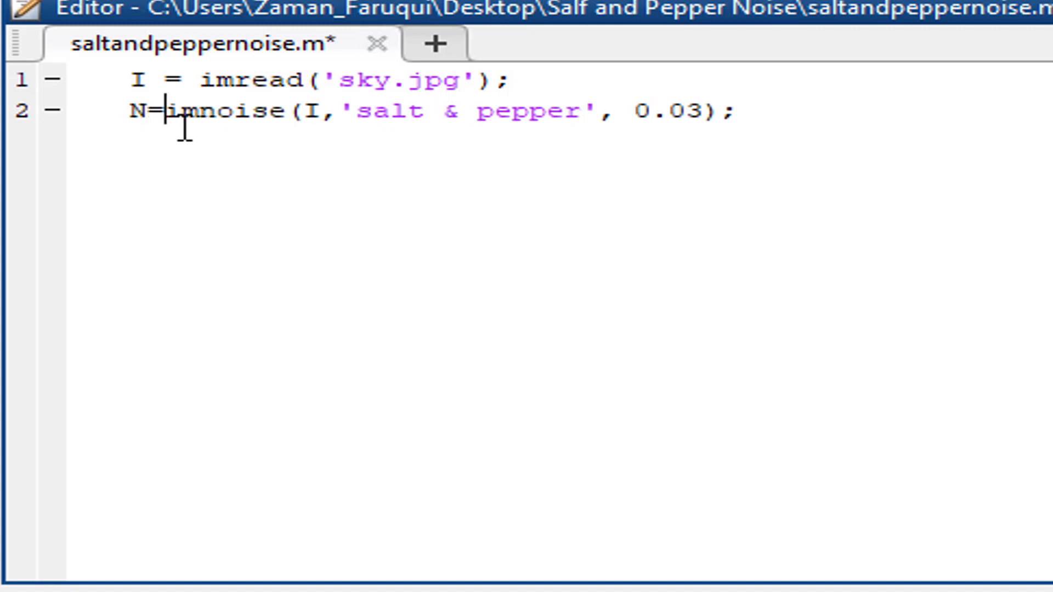
Step: Assign the imnoise result to N and start line 3 for imshow(N)
click(765, 117)
key(Return)
text(i)
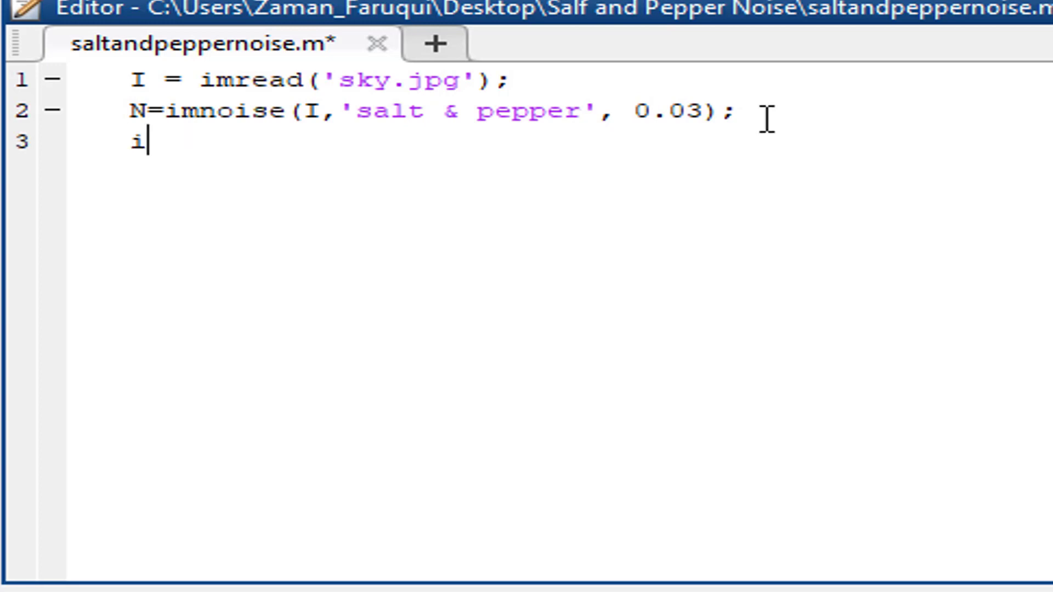
text(mshow()
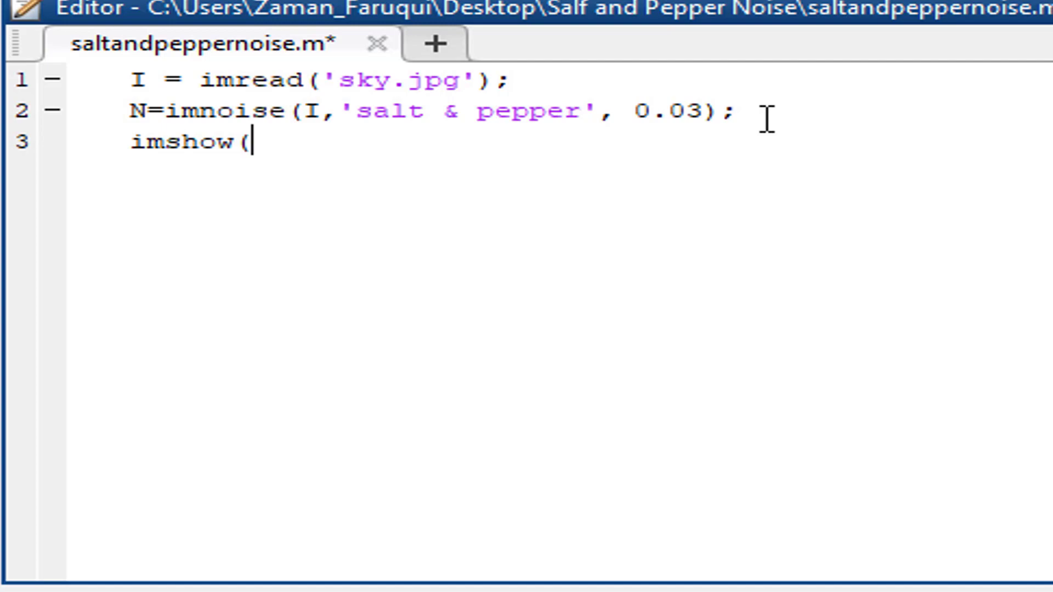
text(N))
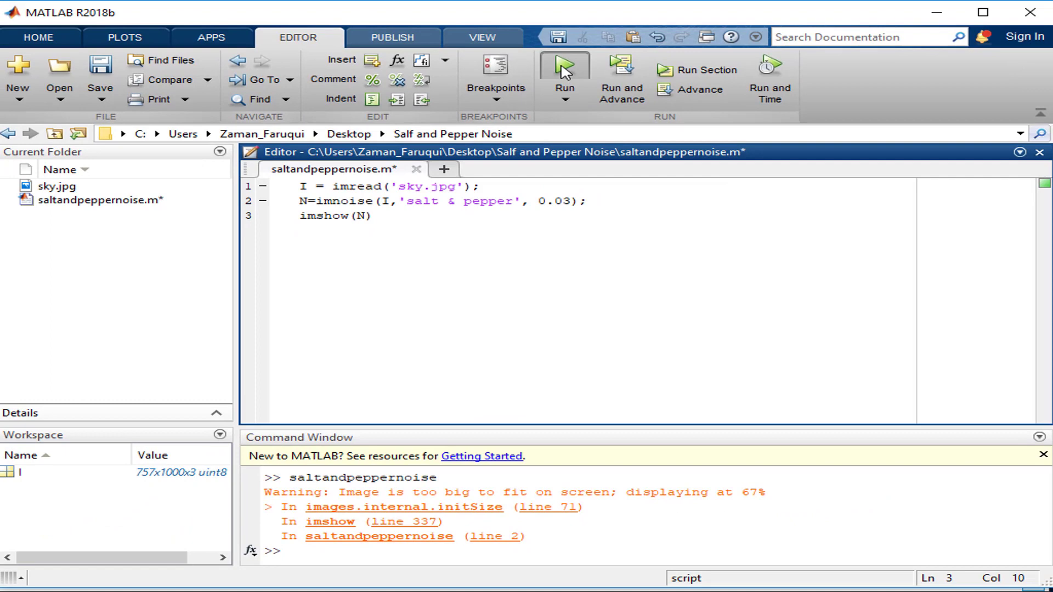
Step: Run the script to display the salt-and-pepper noisy sky image, then close its figure
click(564, 70)
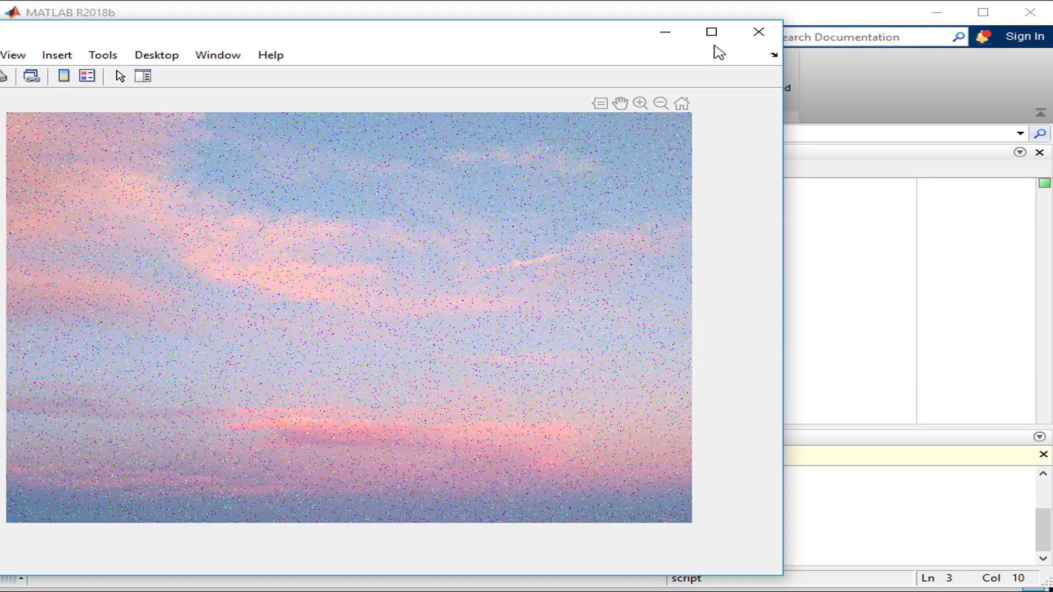
click(758, 31)
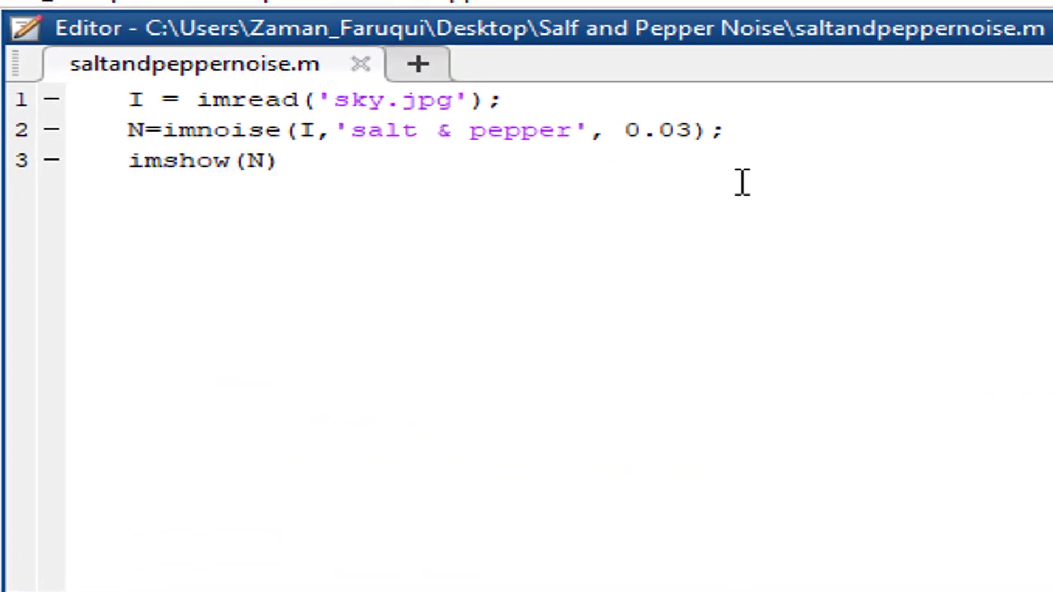
Step: Change the imnoise density on line 2 from 0.03 to 0.08, rerun, and close the figure
key(BackSpace)
text(4)
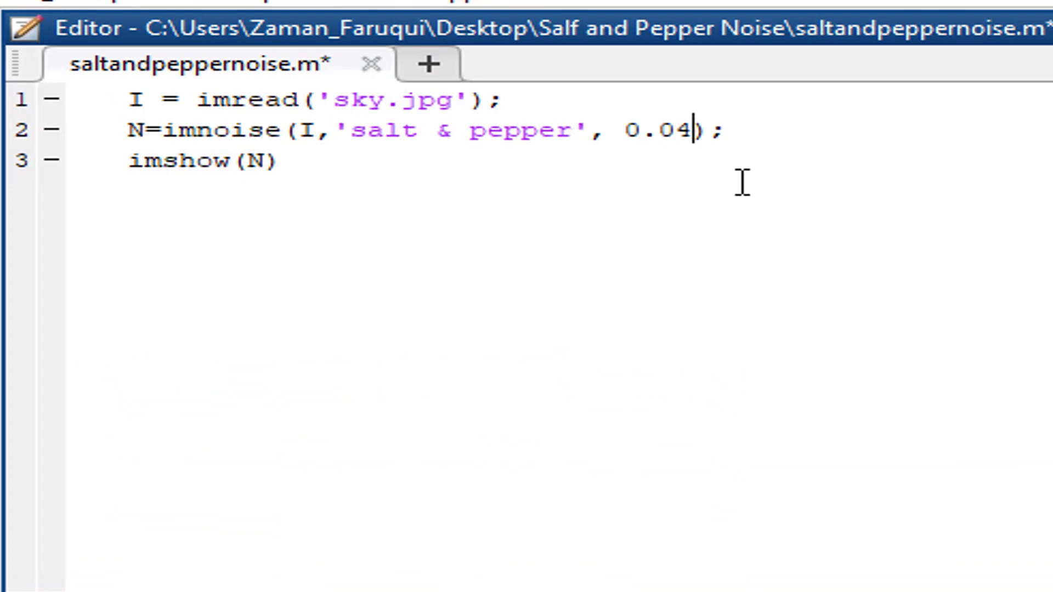
key(BackSpace)
text(8)
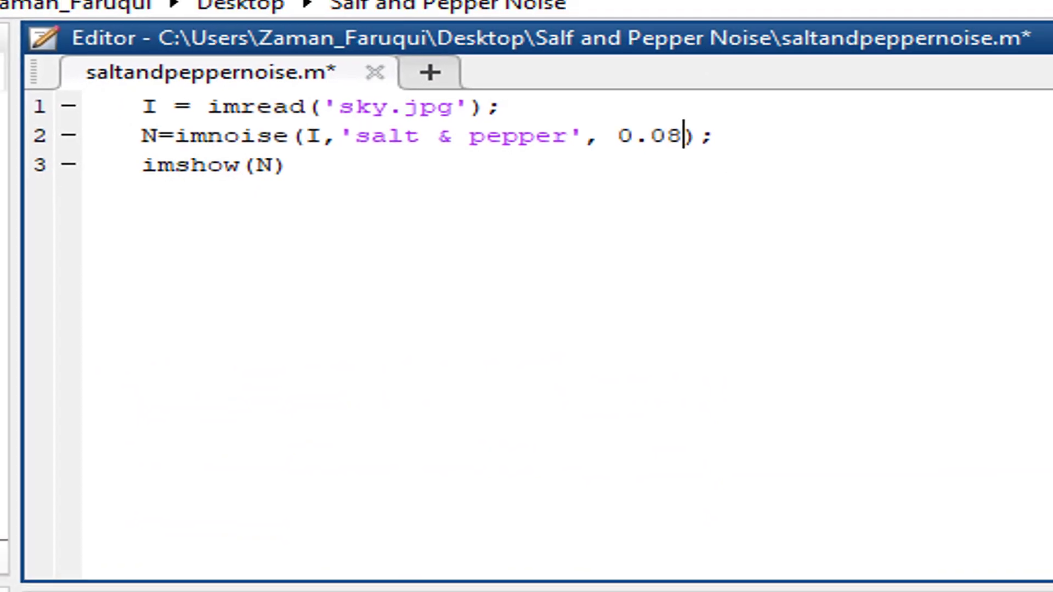
click(573, 76)
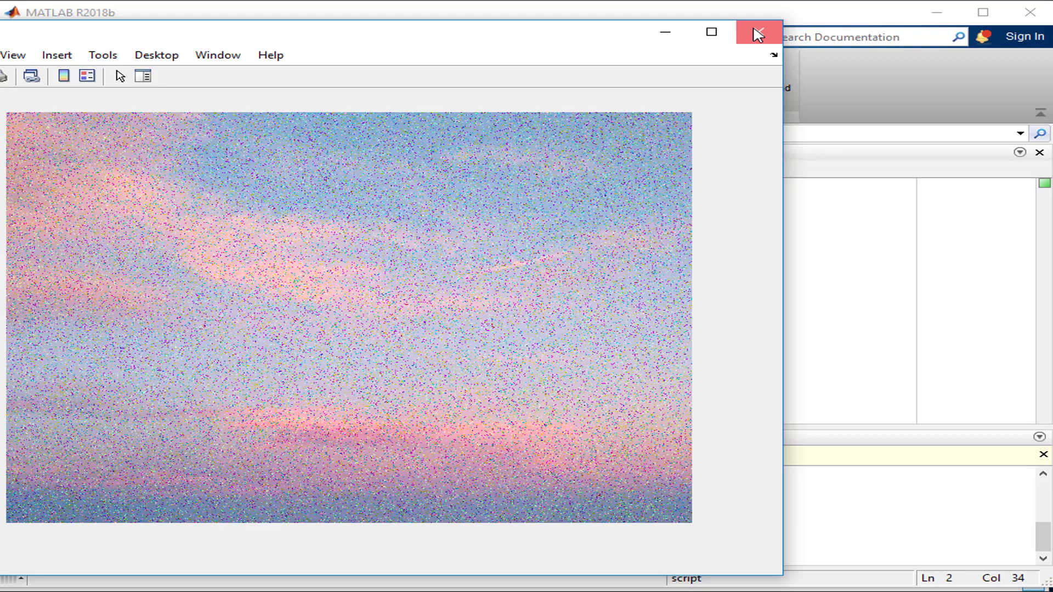
click(758, 32)
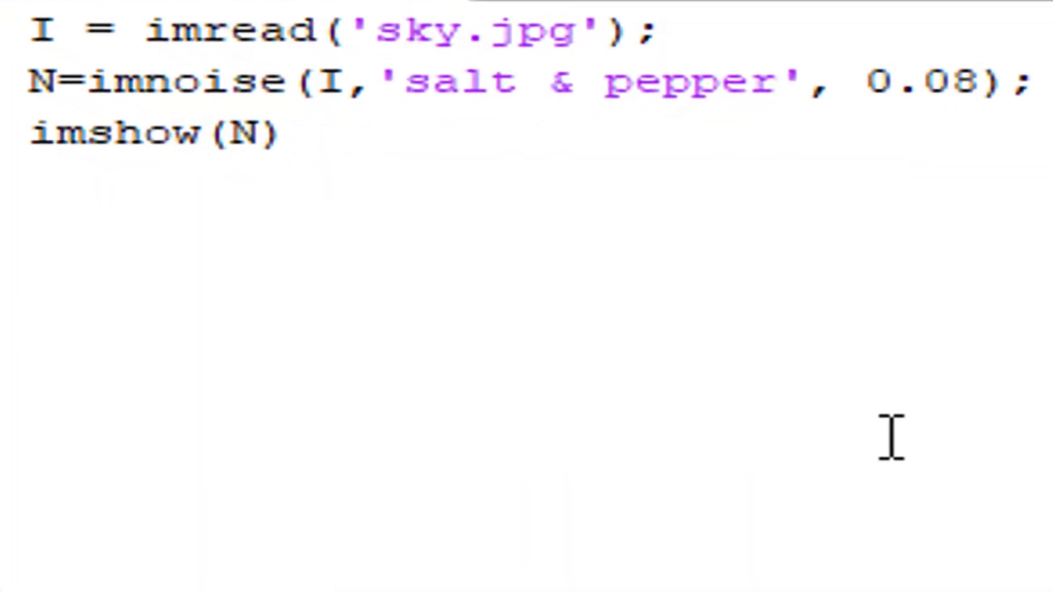